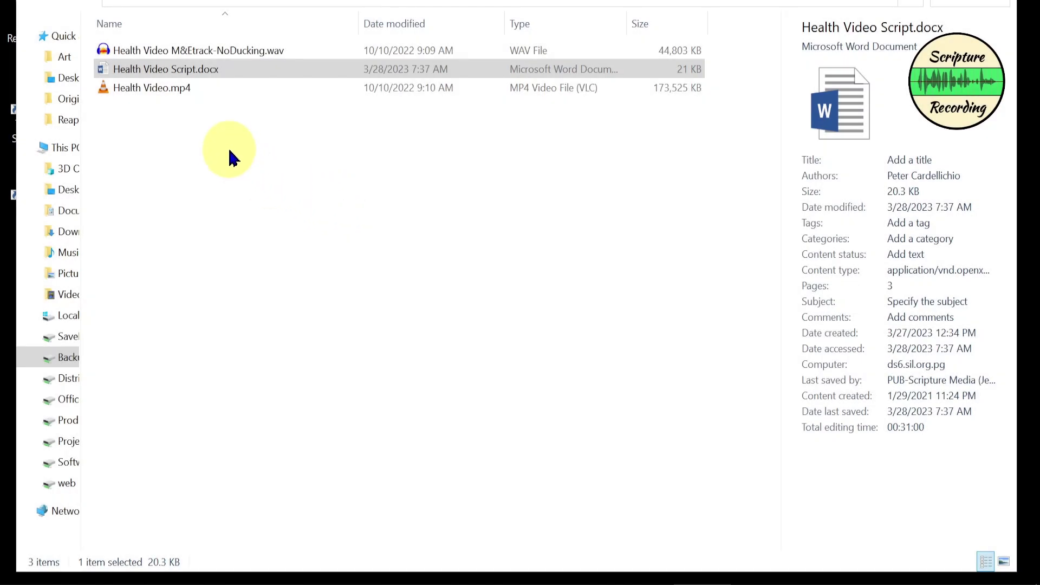
- Check the Details properties of Health Video.mp4, then open Health Video M&Etrack-NoDucking.wav
click(154, 74)
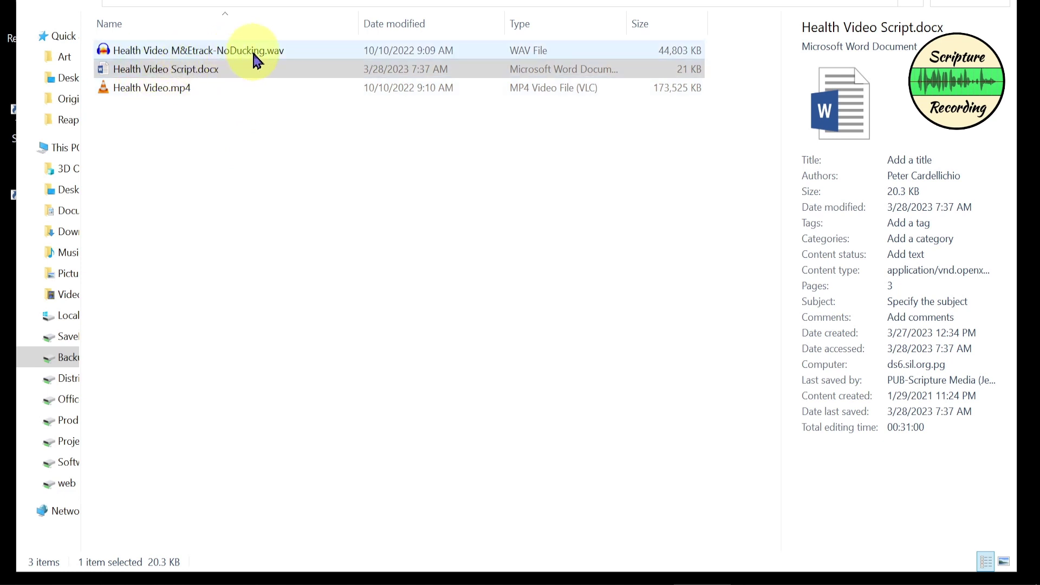
click(230, 74)
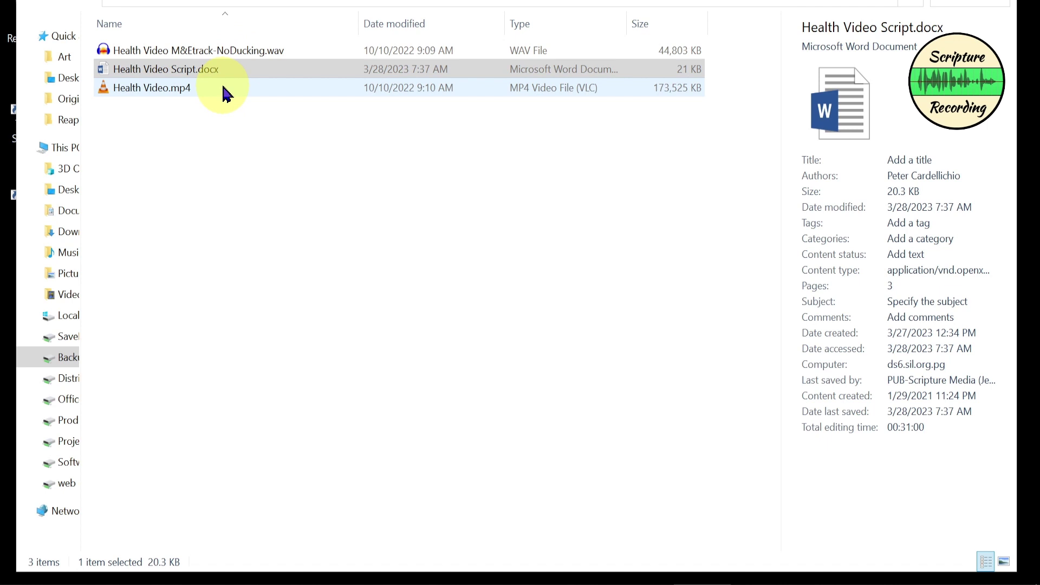
click(170, 97)
right_click(168, 92)
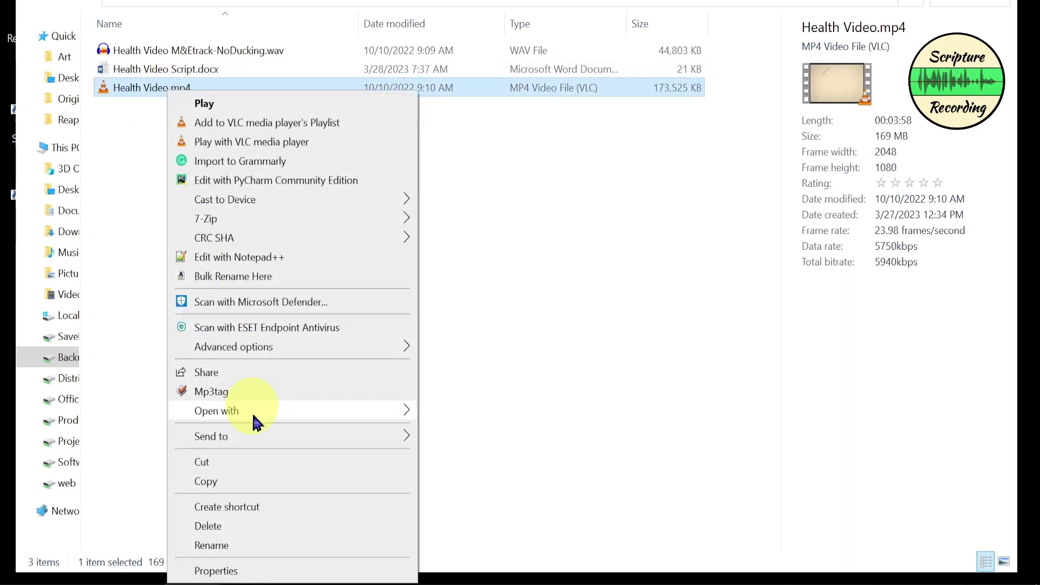
click(243, 575)
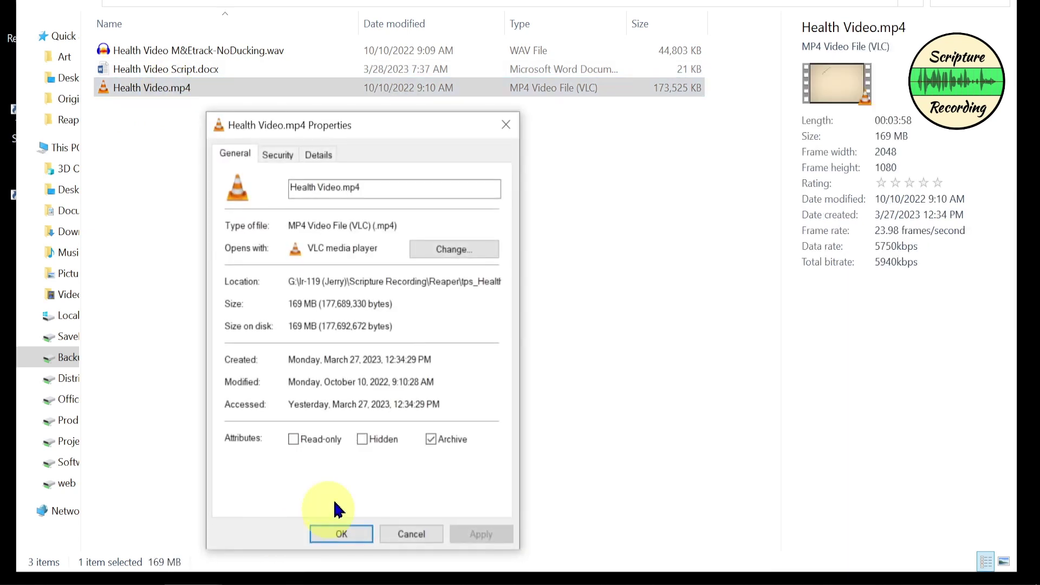
click(327, 156)
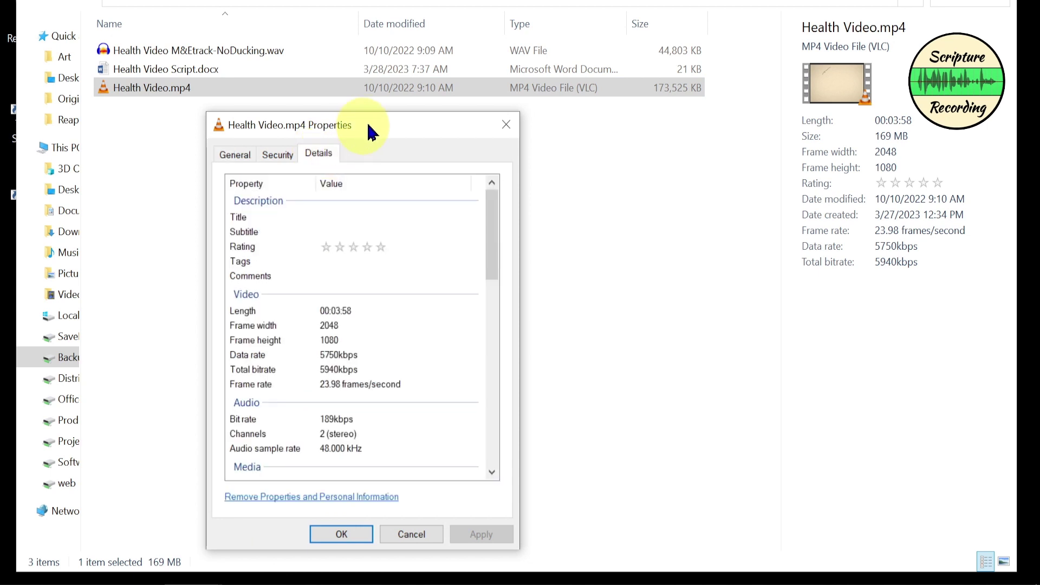
drag(371, 132, 477, 67)
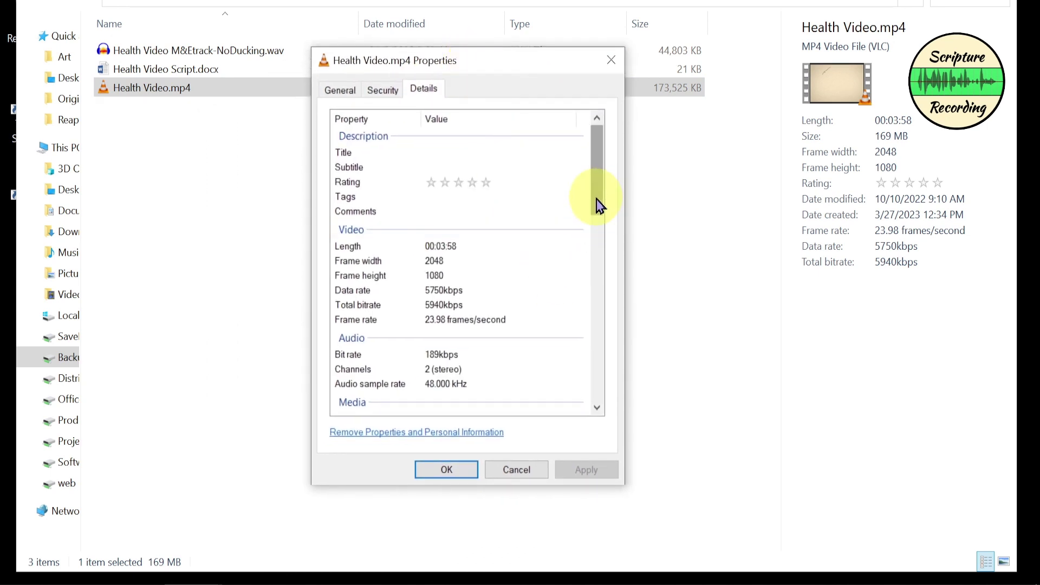
drag(594, 205, 605, 245)
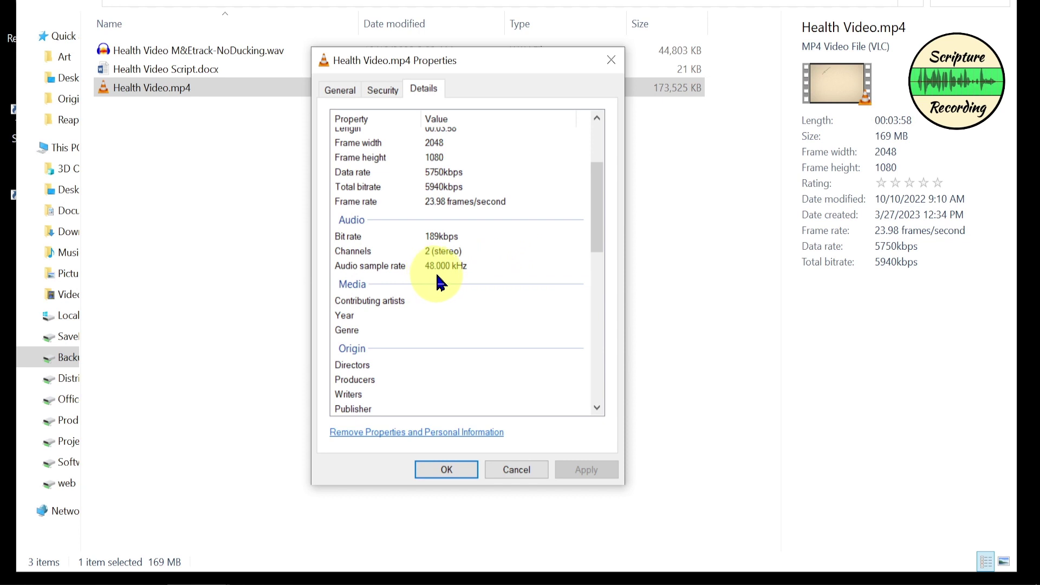
click(612, 61)
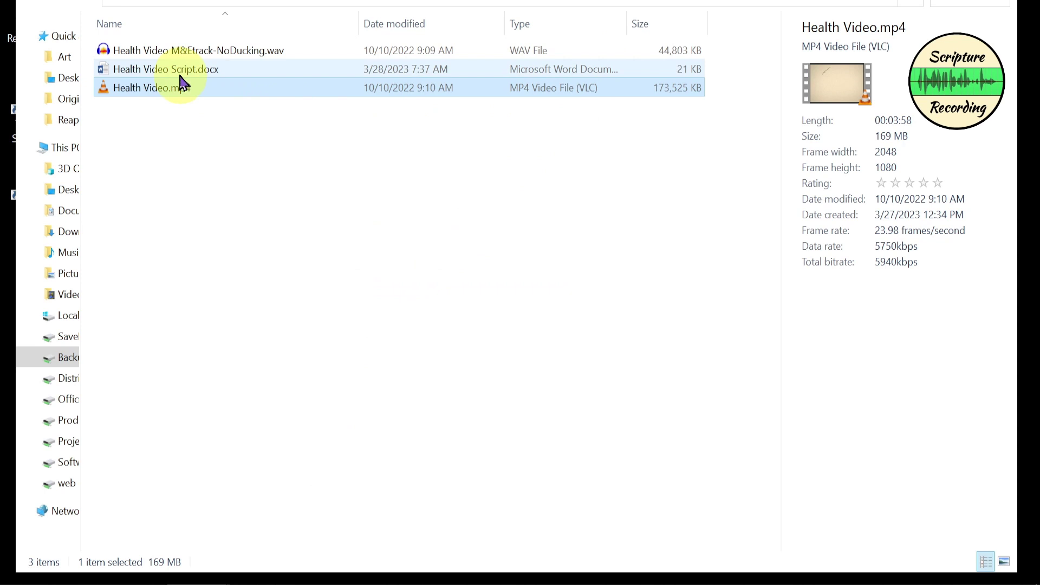
double_click(161, 53)
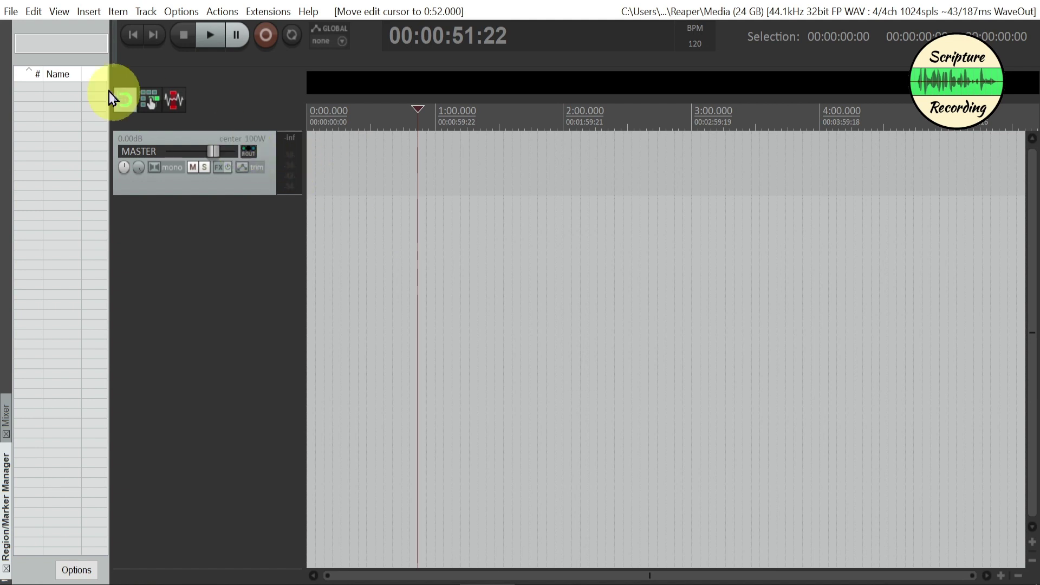
- Start a new REAPER project from the Single Narrator project template
click(11, 13)
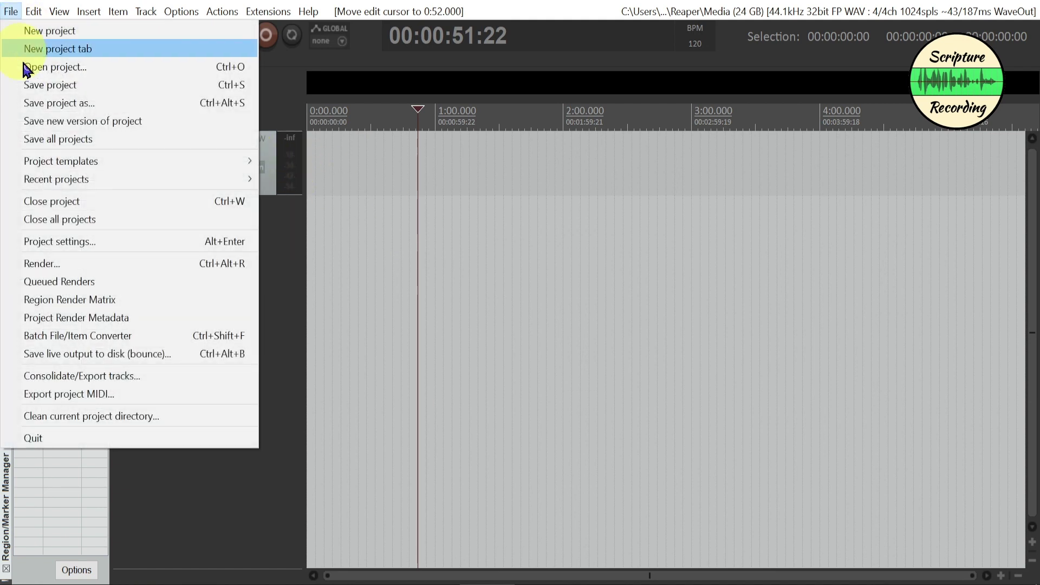
mouse_move(59, 165)
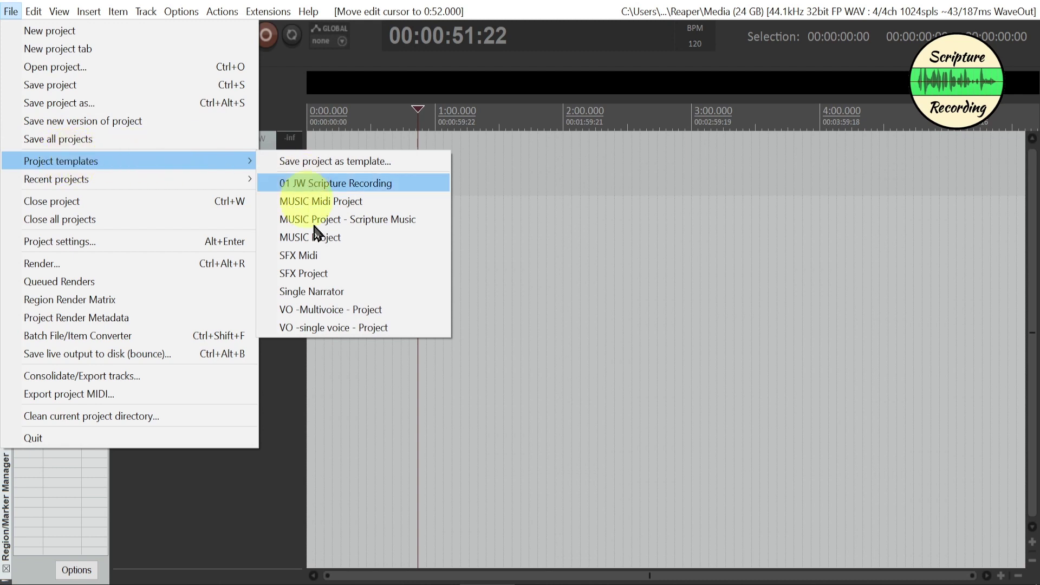
click(358, 297)
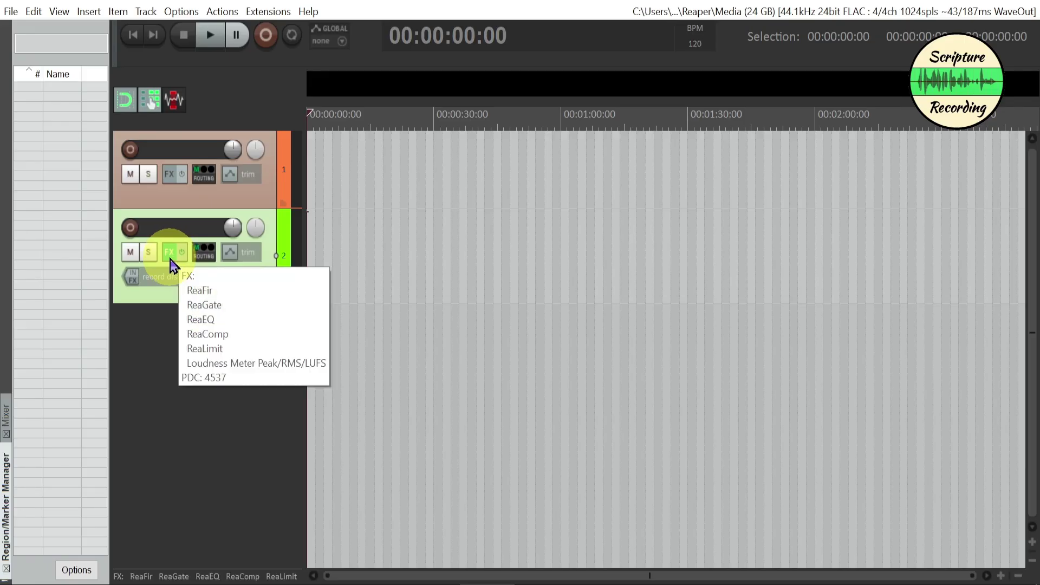
click(170, 260)
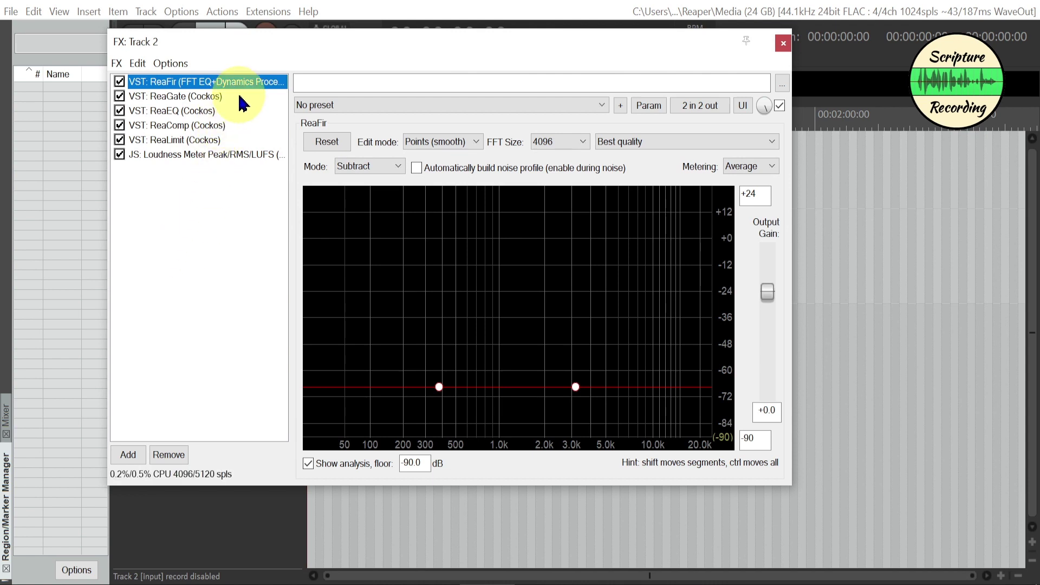
click(219, 96)
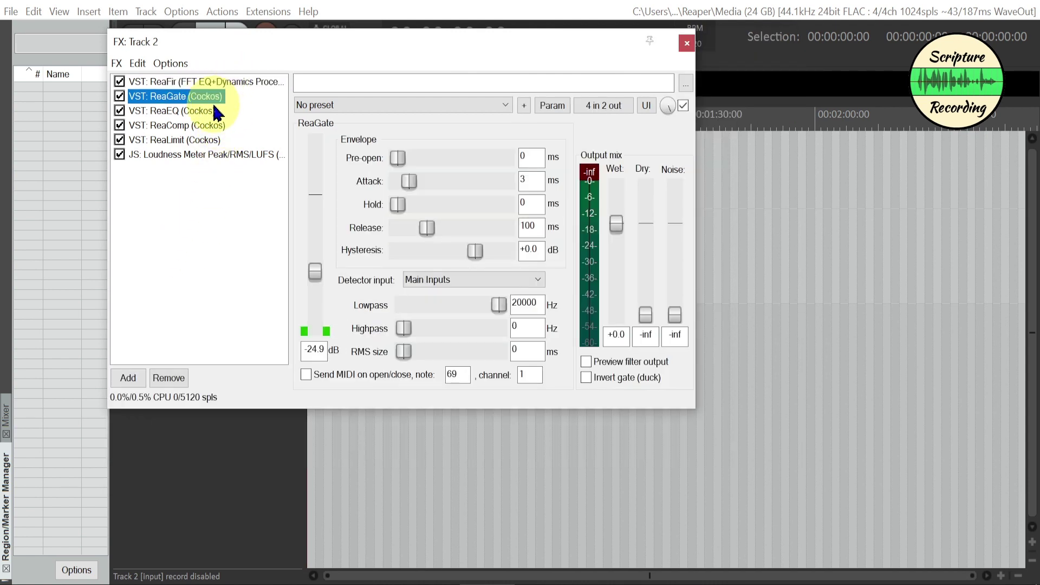
click(227, 85)
click(219, 98)
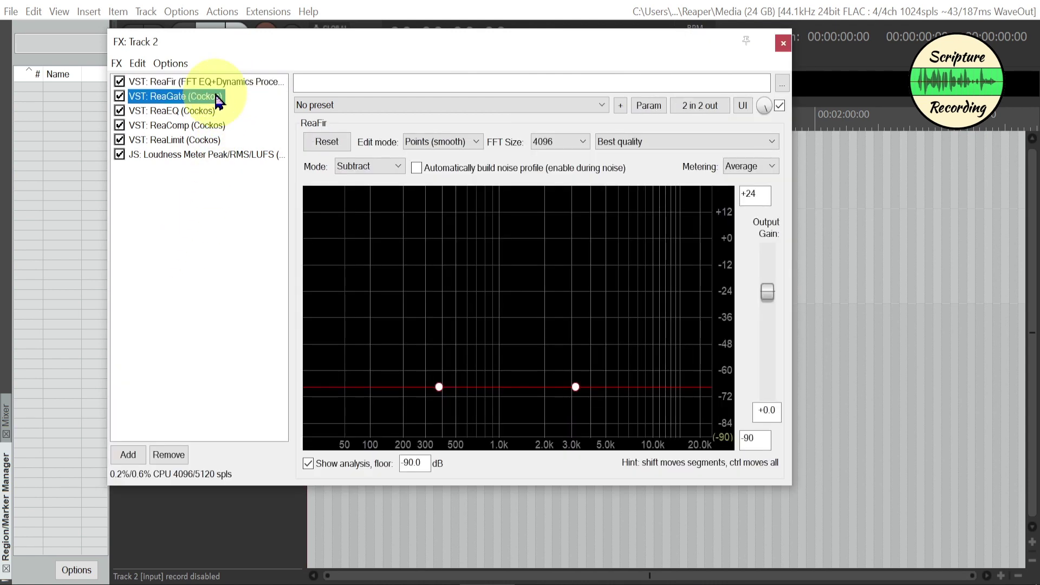
click(216, 112)
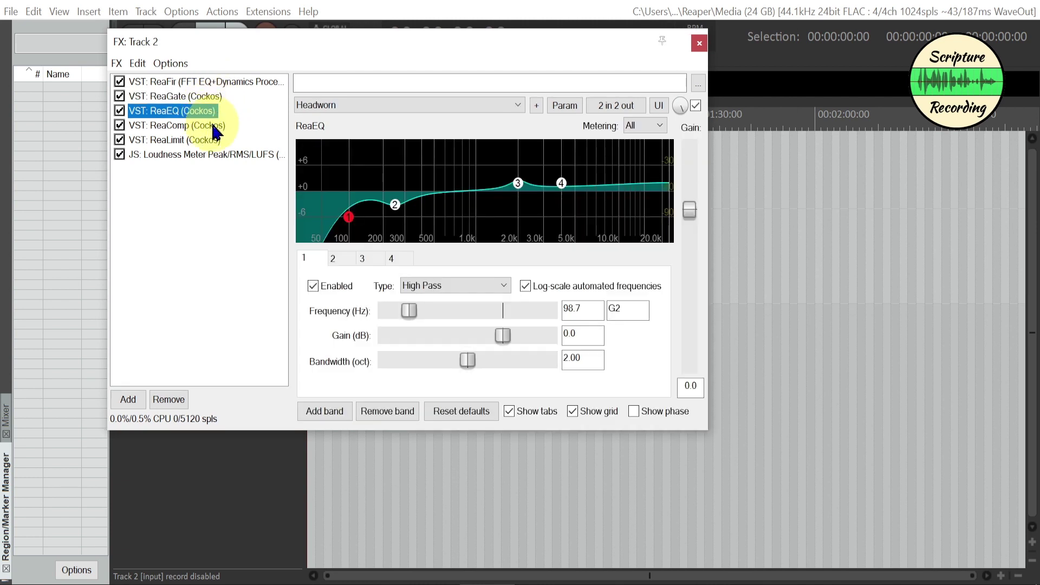
click(216, 128)
click(214, 141)
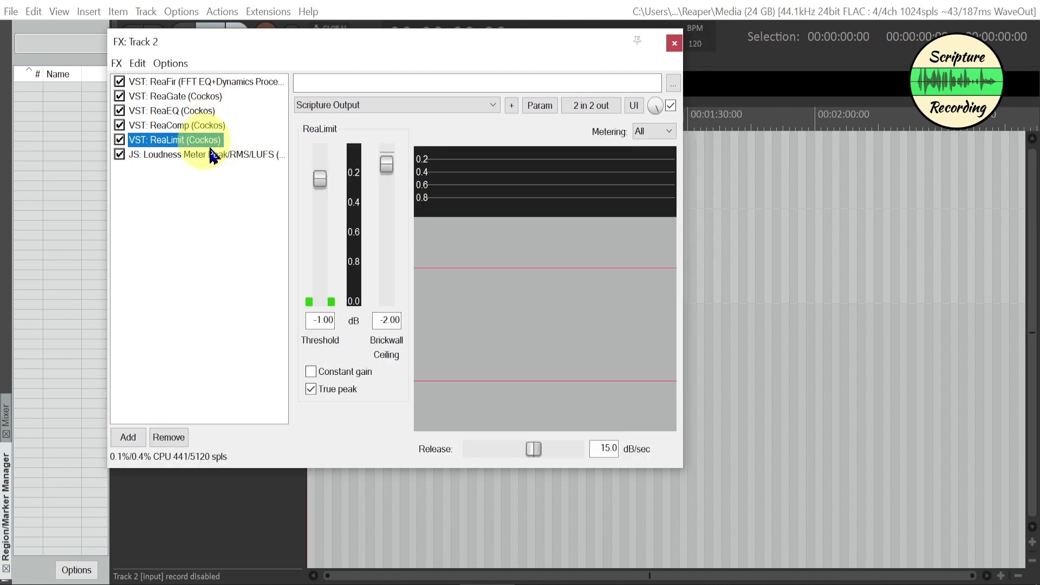
click(212, 156)
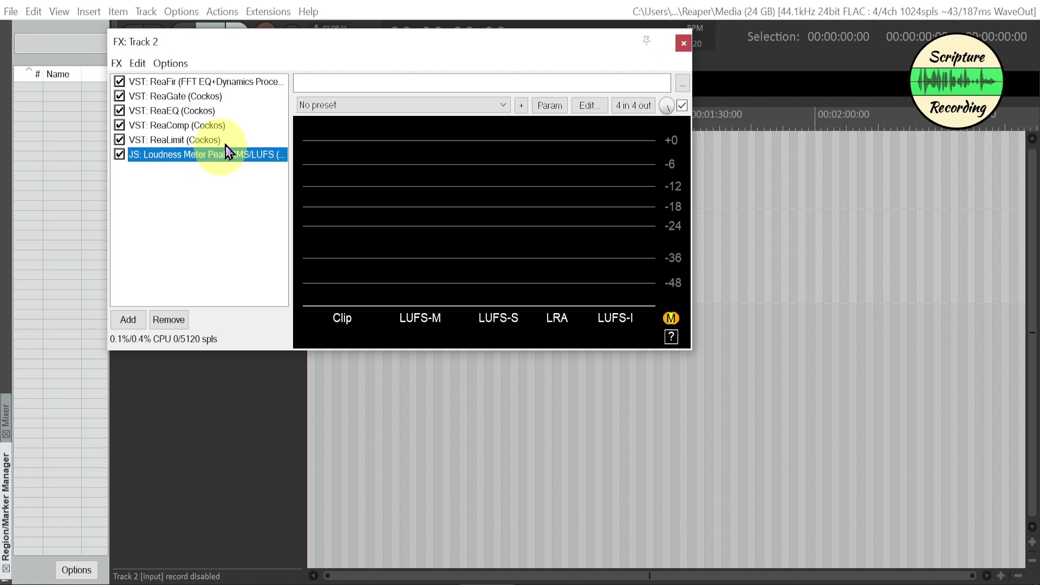
click(683, 44)
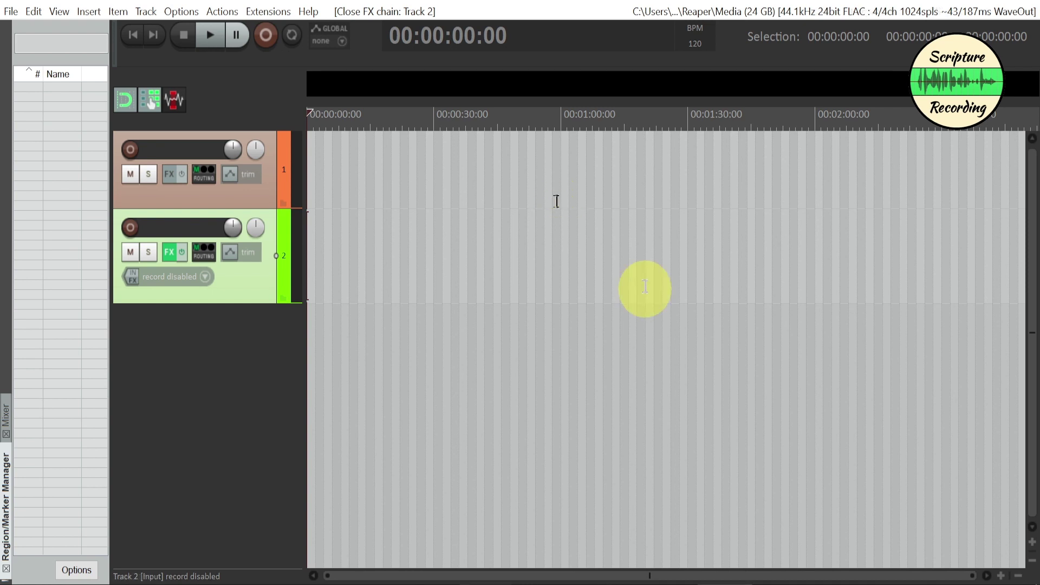
- In Project Settings, set the project sample rate to 48000 Hz
click(12, 12)
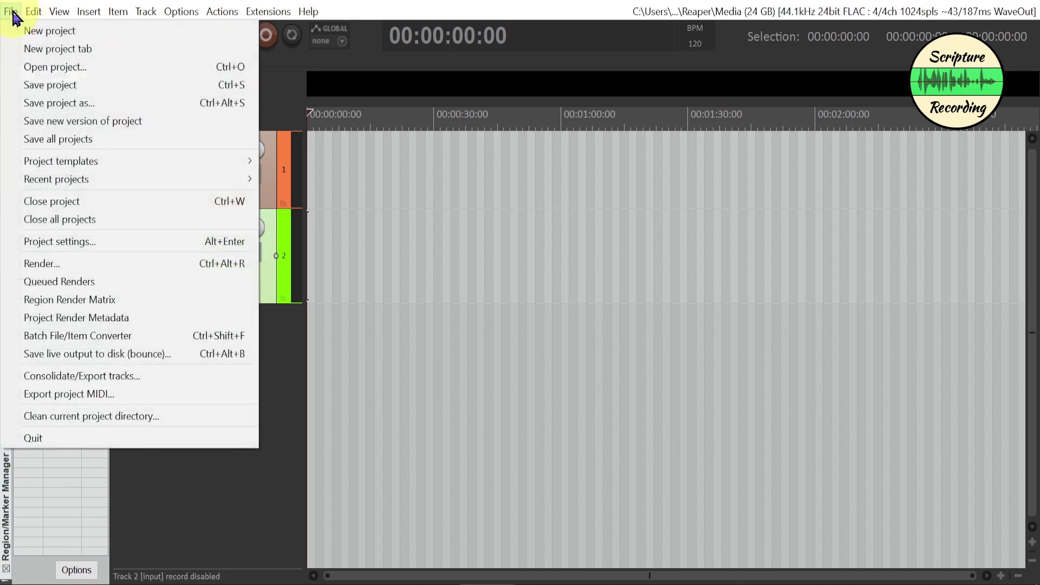
click(69, 241)
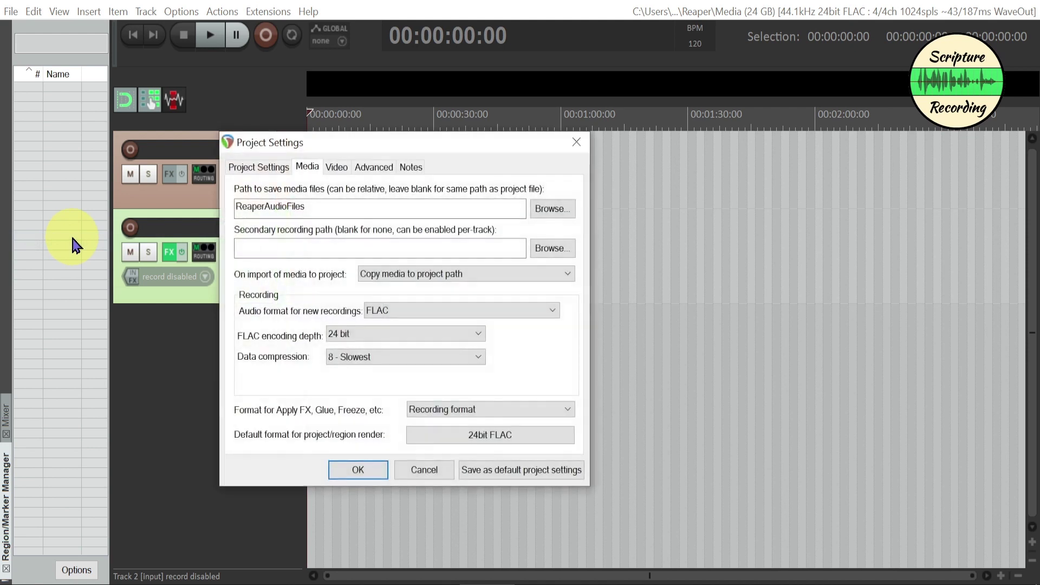
click(264, 169)
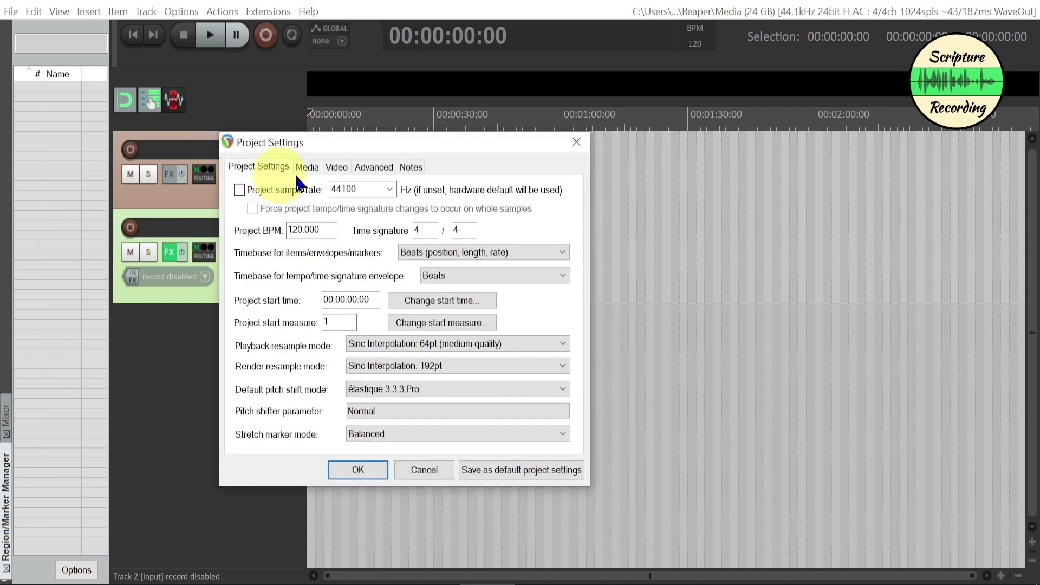
click(390, 191)
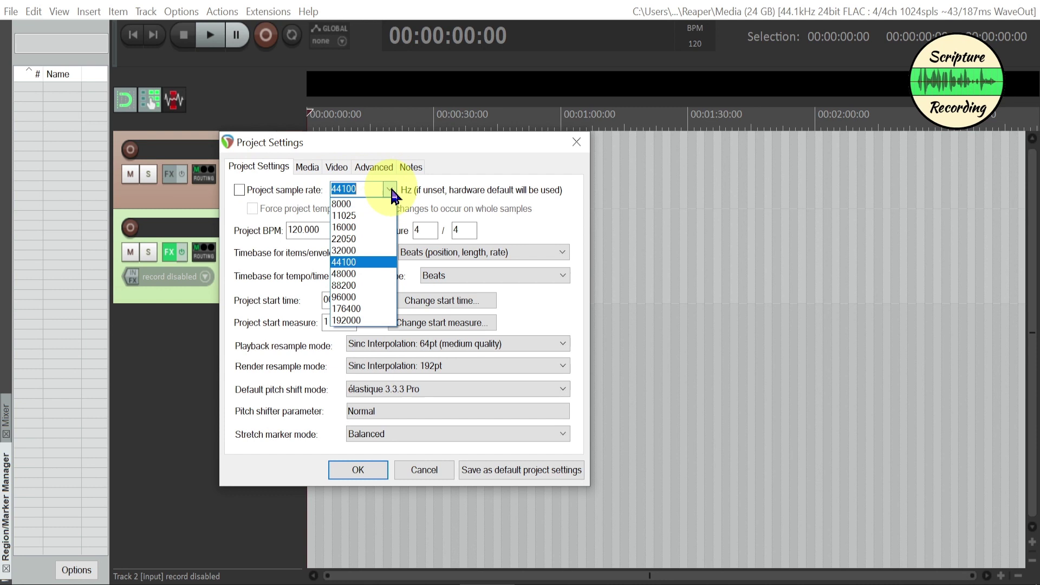
click(364, 273)
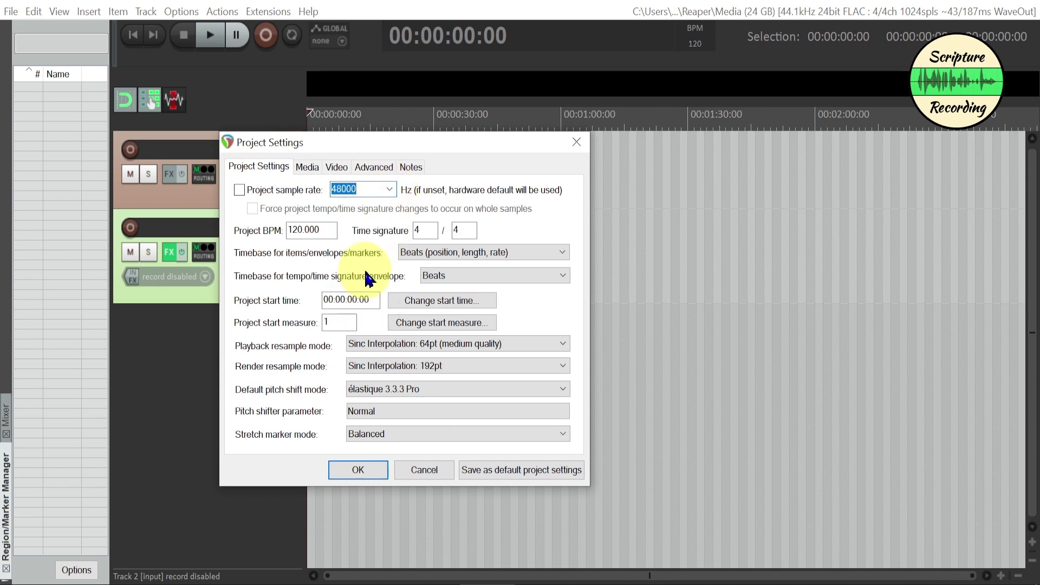
- Make WAV both the recording format and the default render format
click(310, 170)
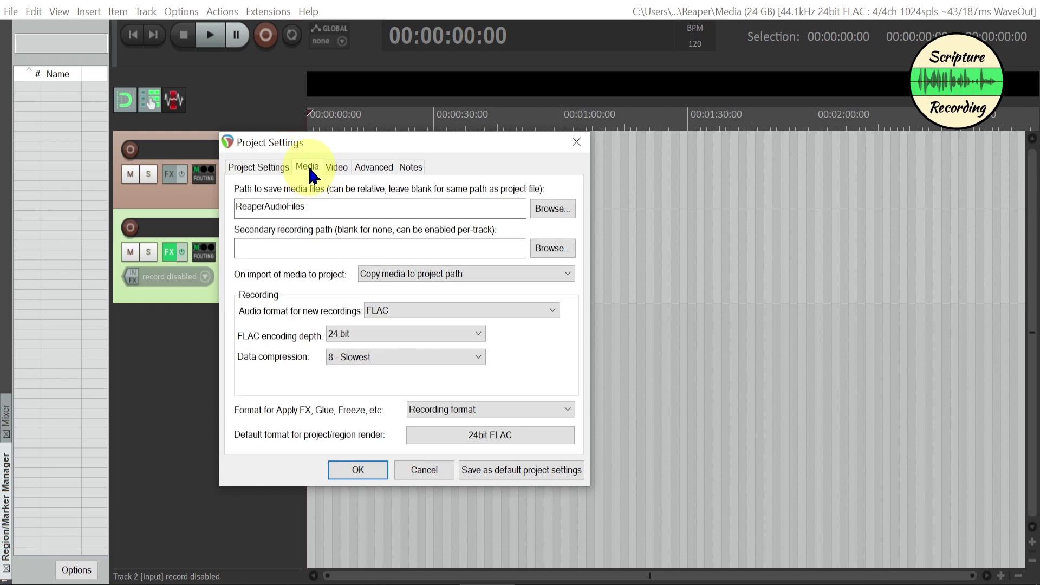
click(417, 314)
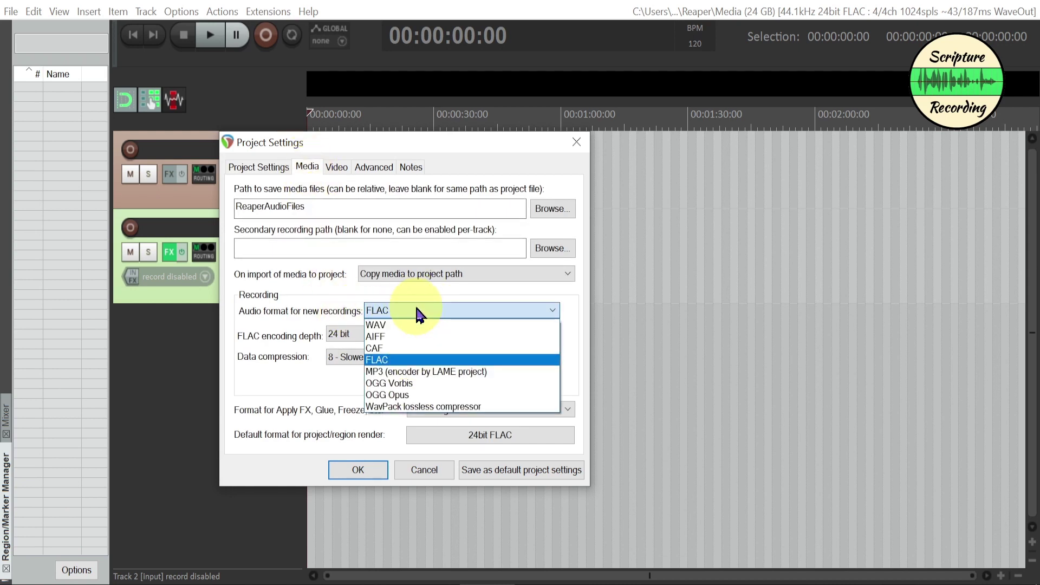
click(409, 327)
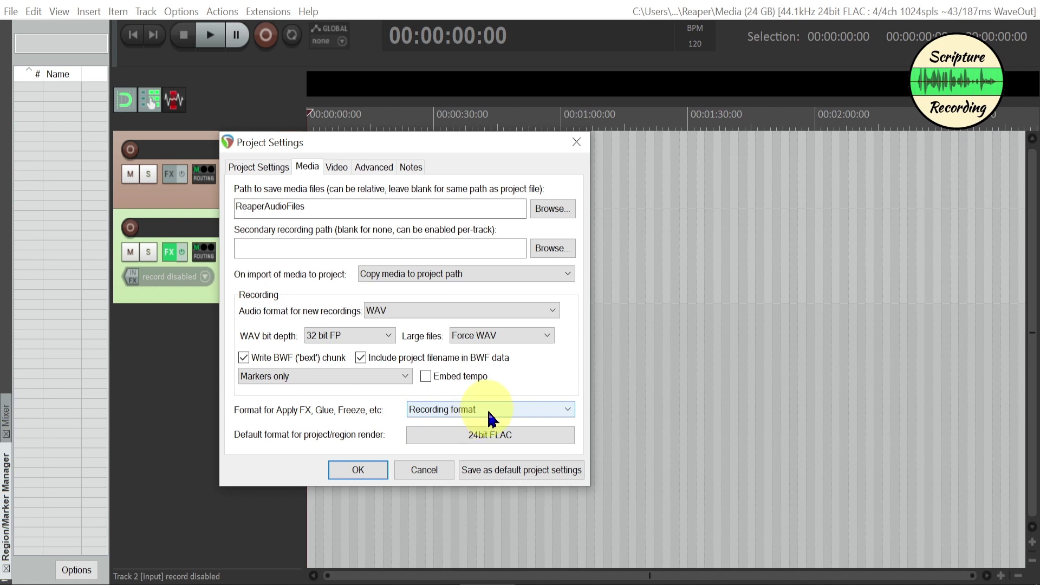
click(495, 434)
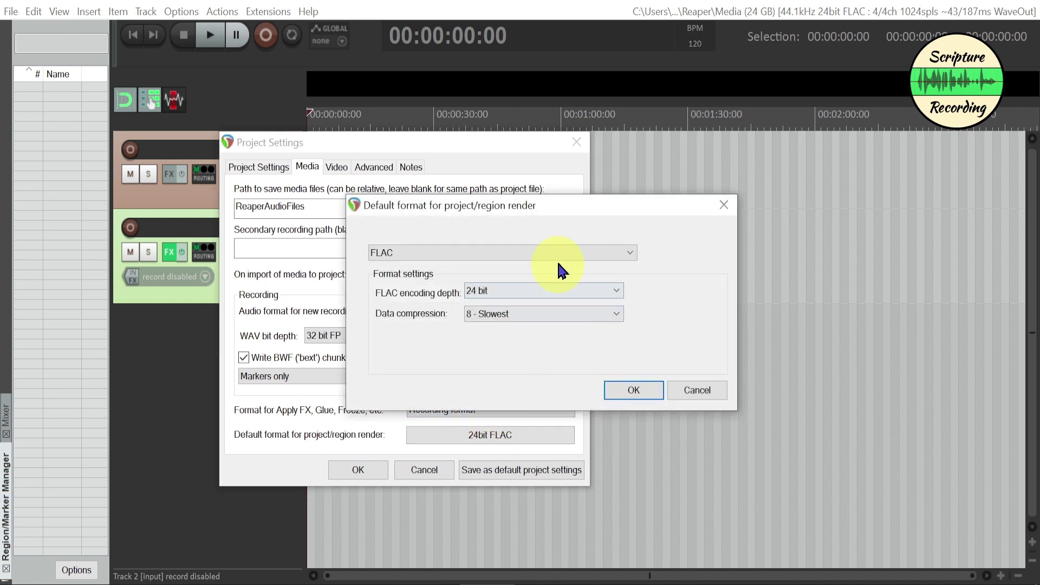
click(563, 253)
click(538, 273)
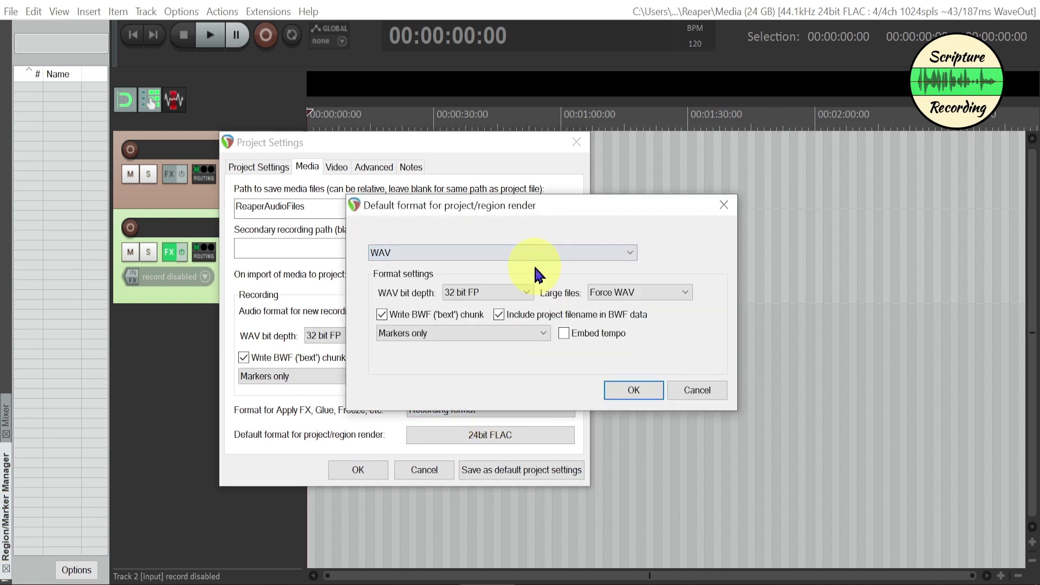
click(622, 385)
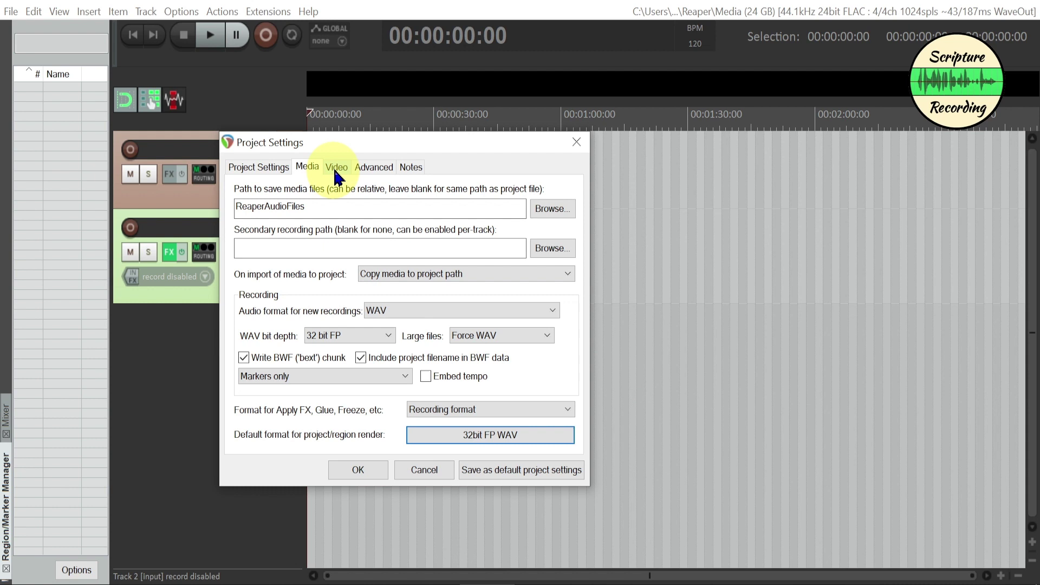
- Set the project video frame rate to 23.976
click(335, 167)
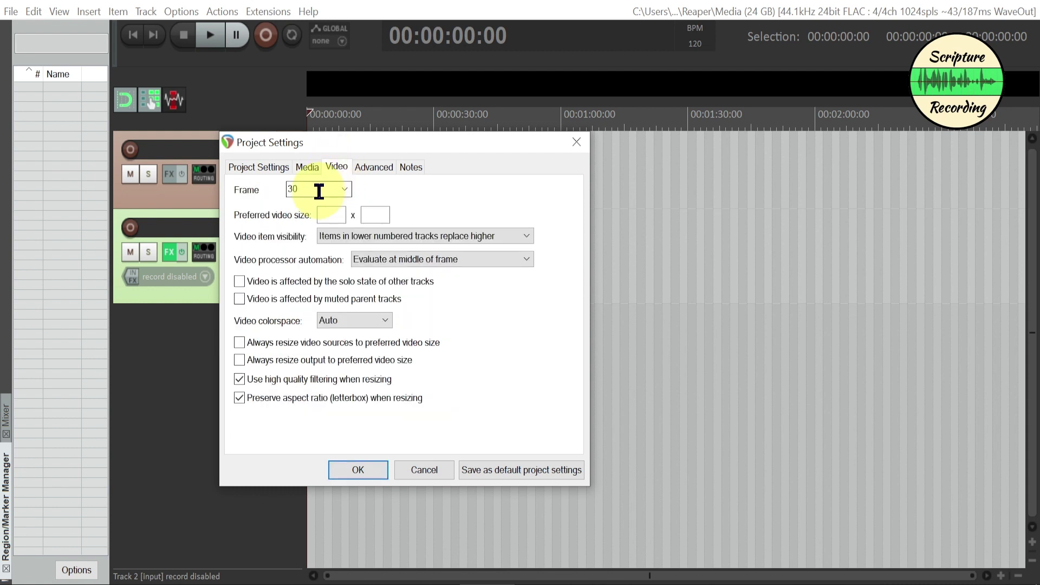
click(345, 190)
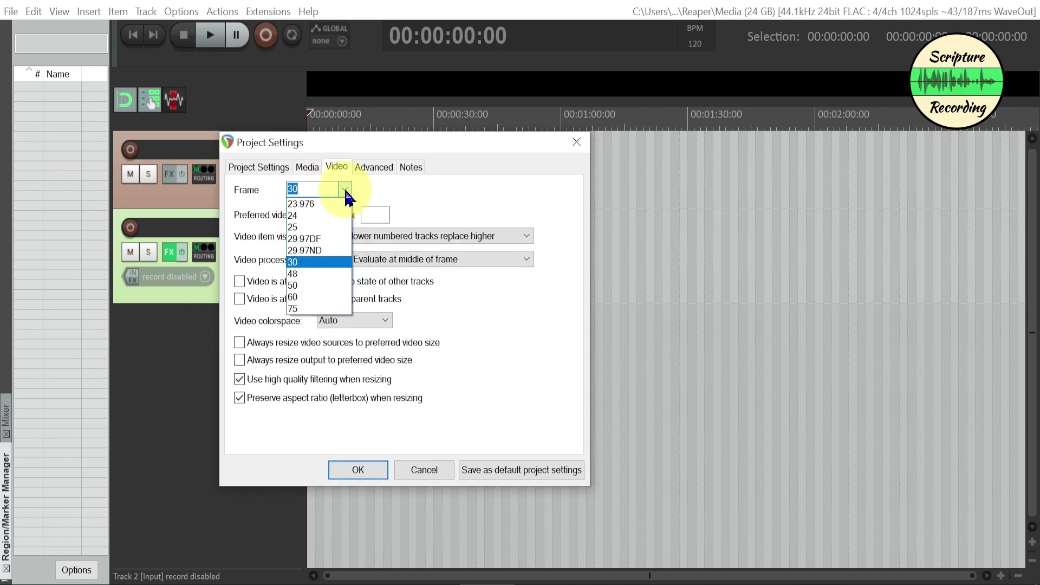
click(323, 206)
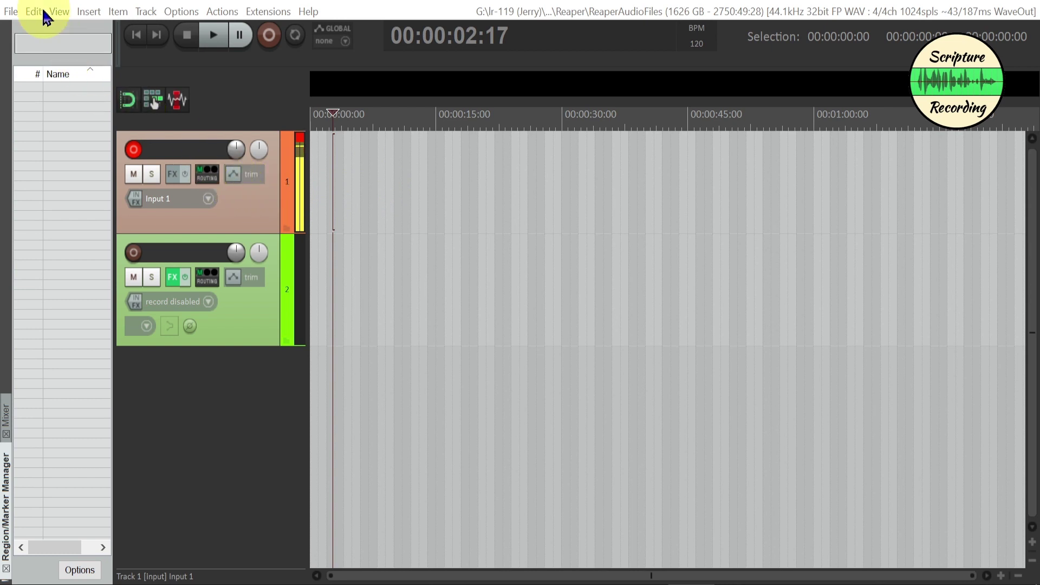
- In the Mixer, add JS: Master Limiter to the master track's FX chain
click(58, 13)
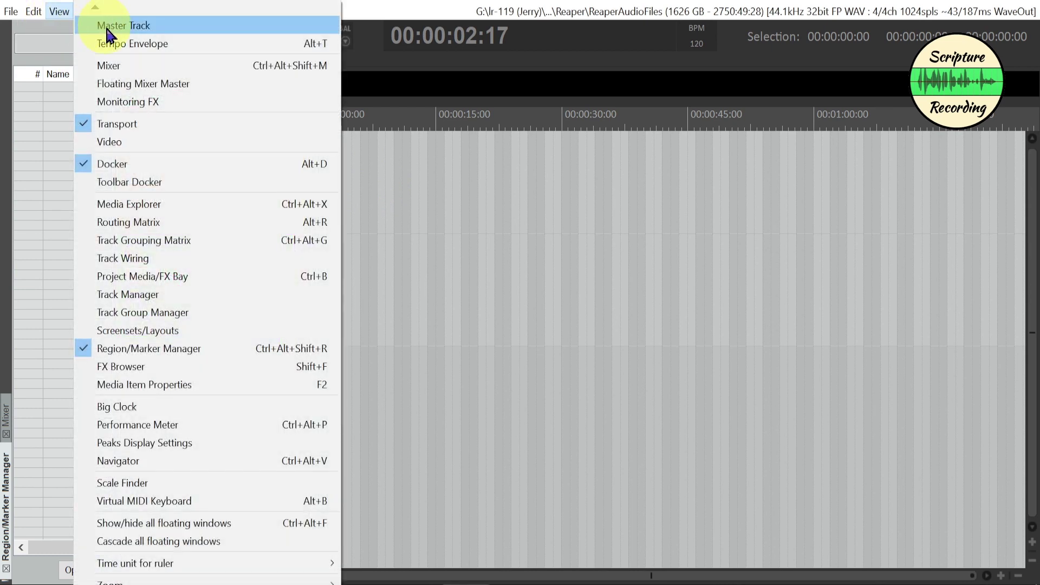
click(7, 421)
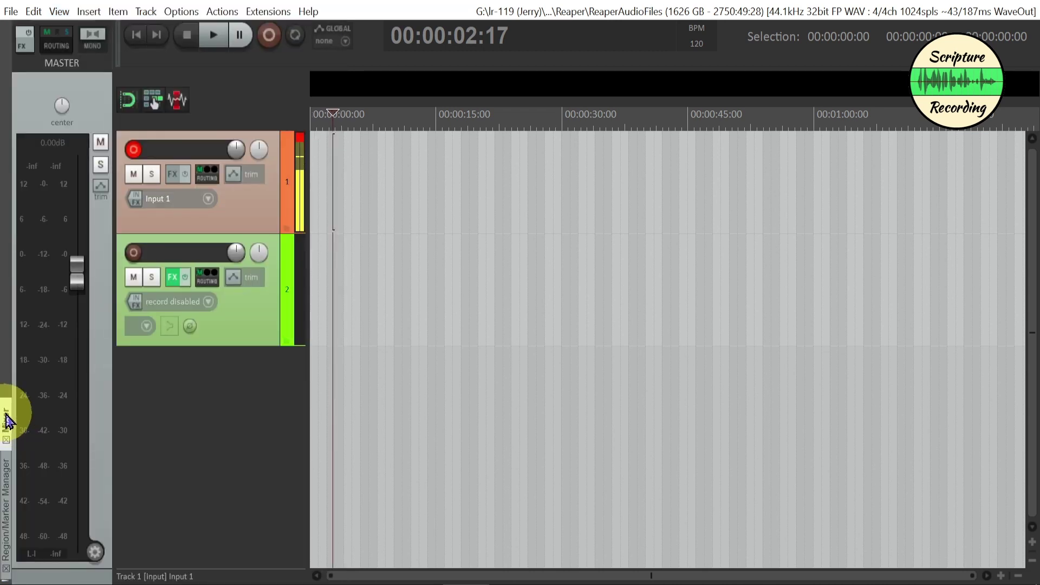
click(22, 49)
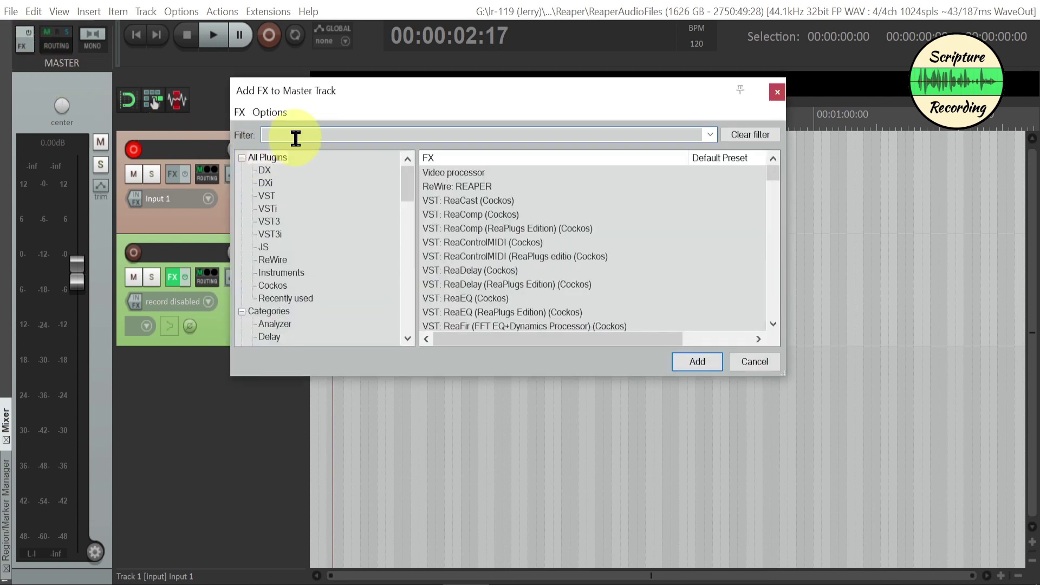
text(limi)
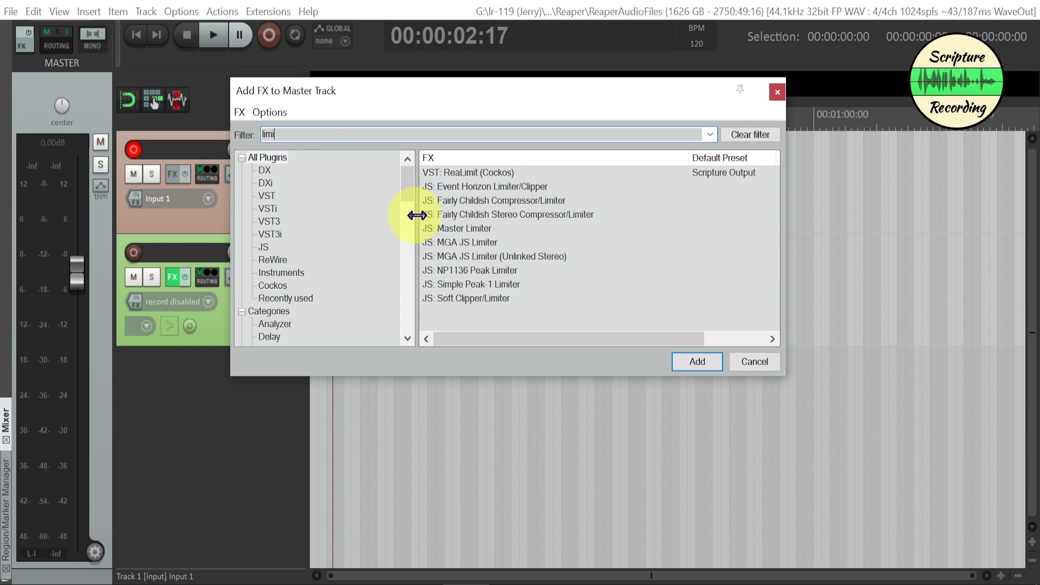
click(464, 229)
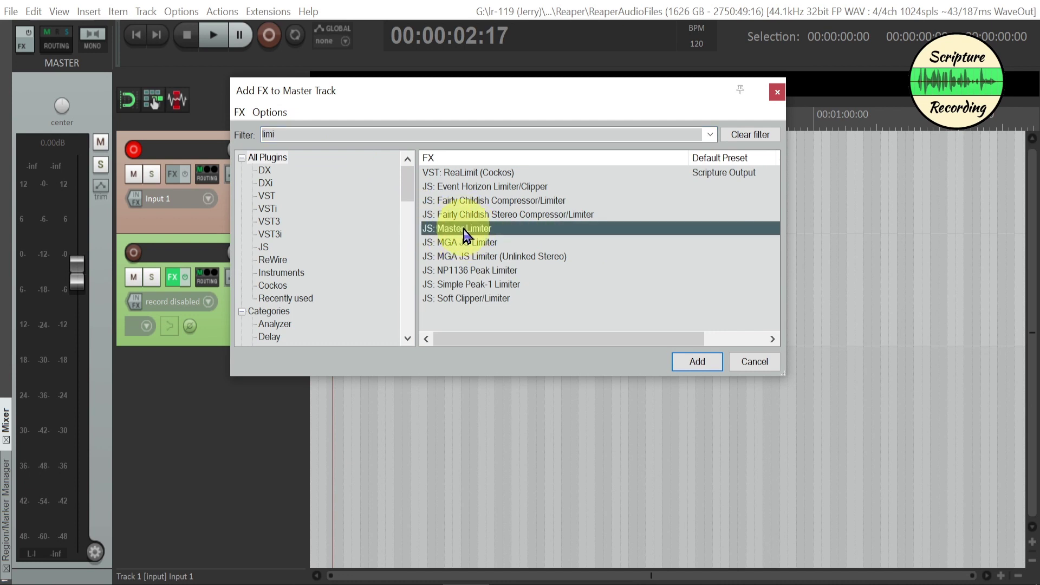
double_click(465, 229)
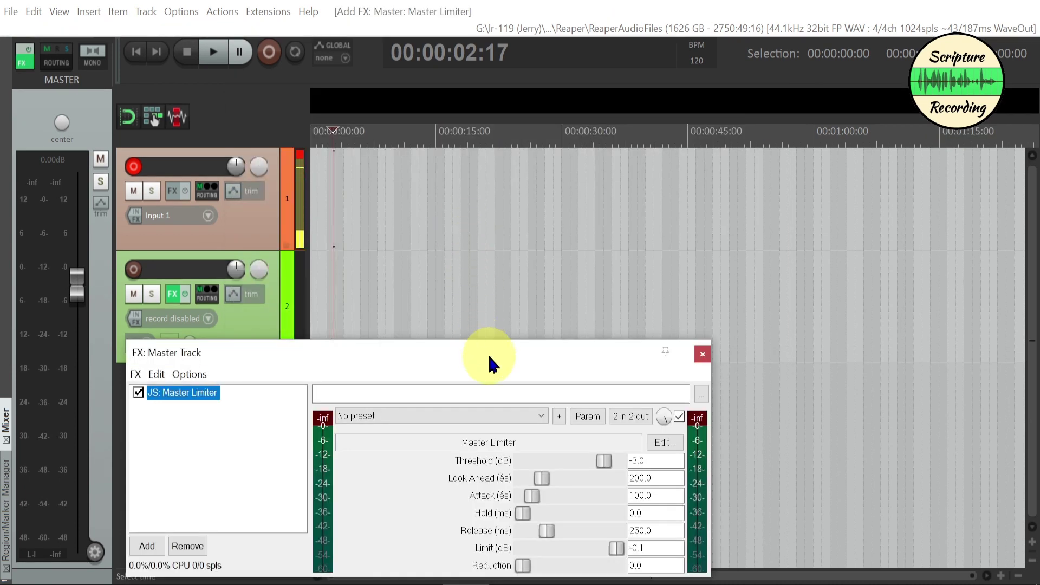
drag(493, 359, 524, 100)
- Lower the limiter threshold to -2.0 dB and review Track 2's ReaLimit settings
click(684, 204)
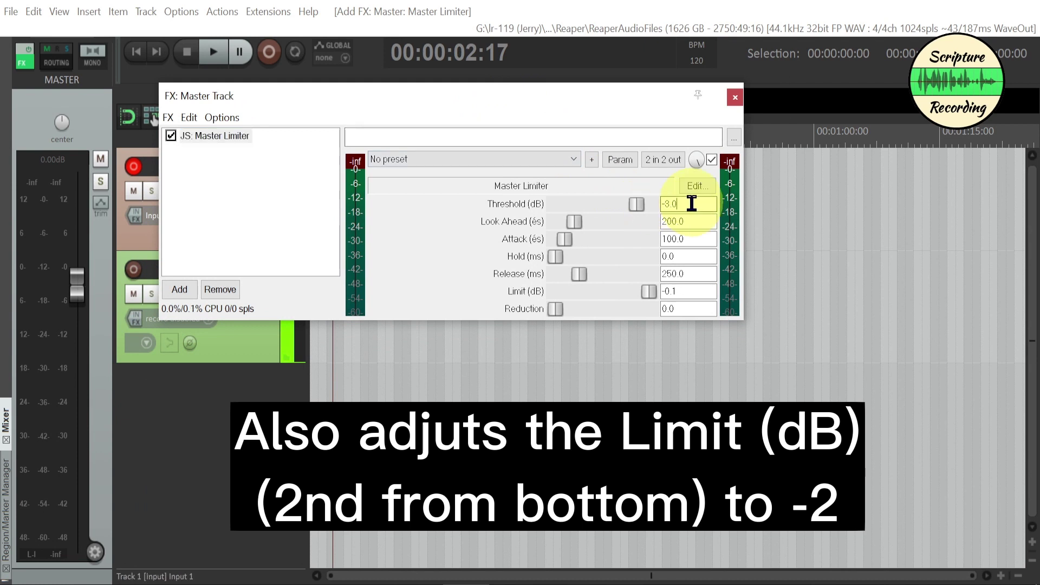
text(-)
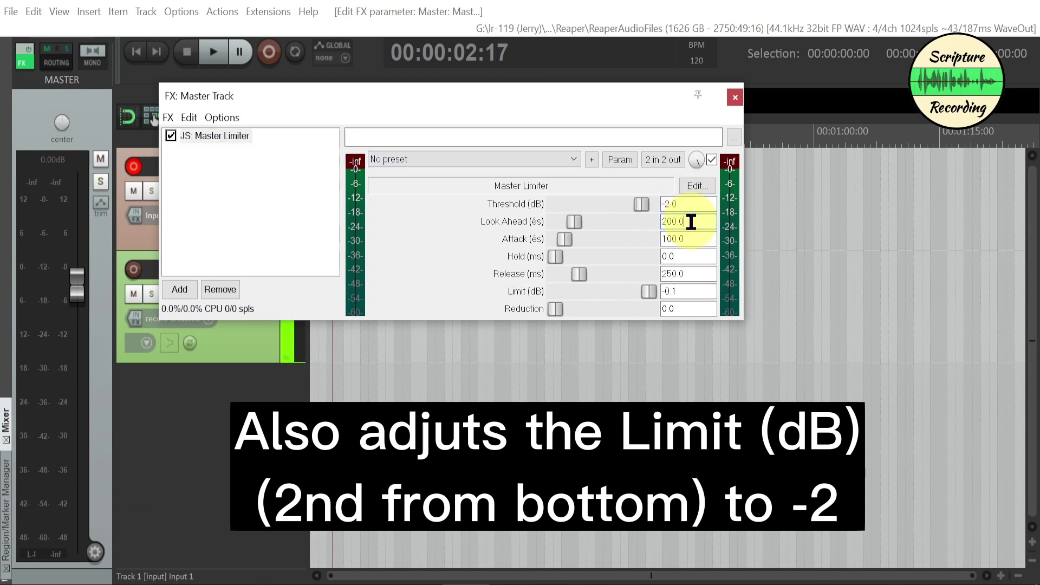
drag(550, 105, 718, 174)
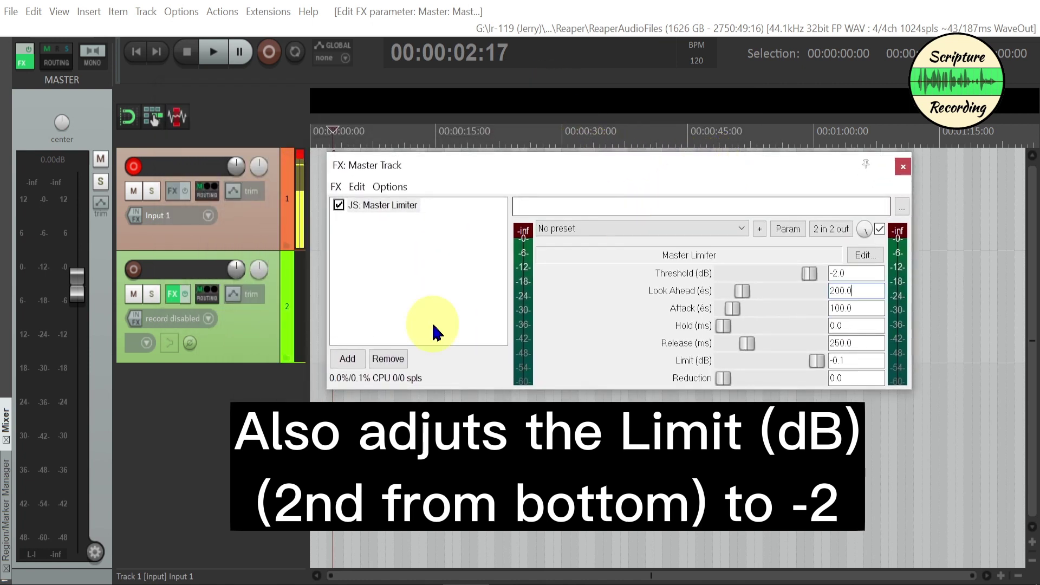
click(176, 294)
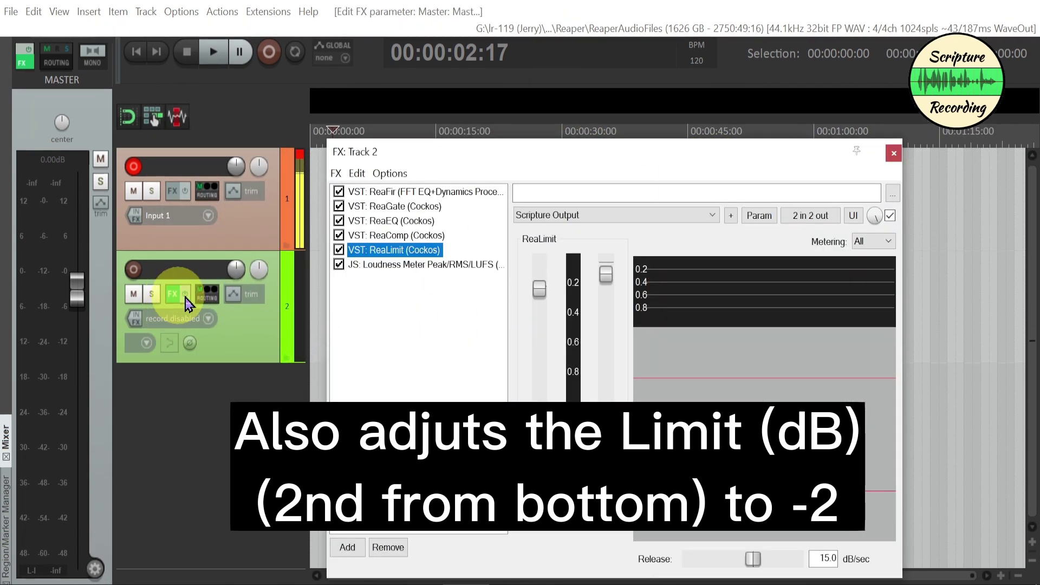
click(410, 253)
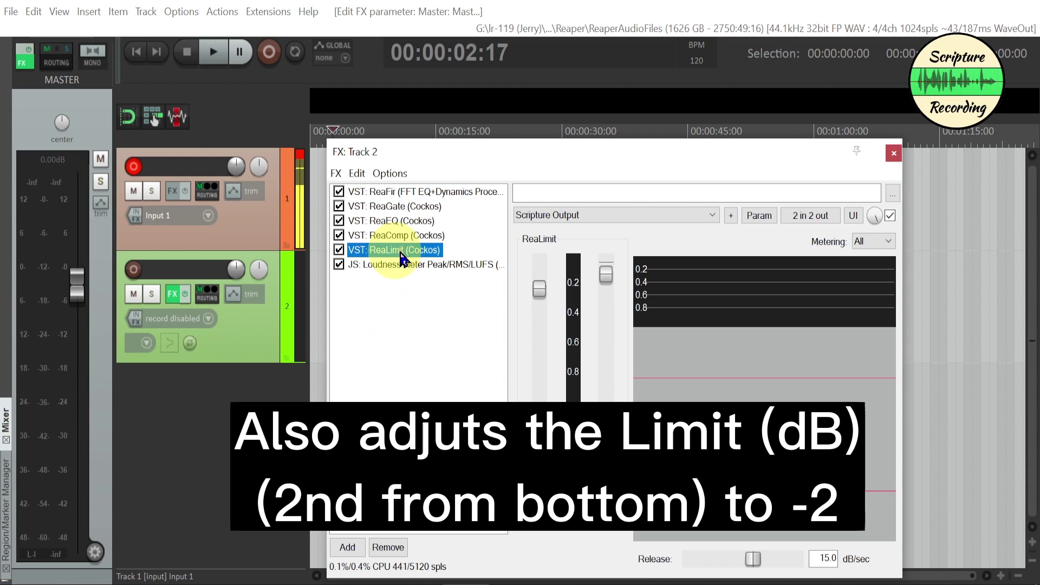
click(25, 64)
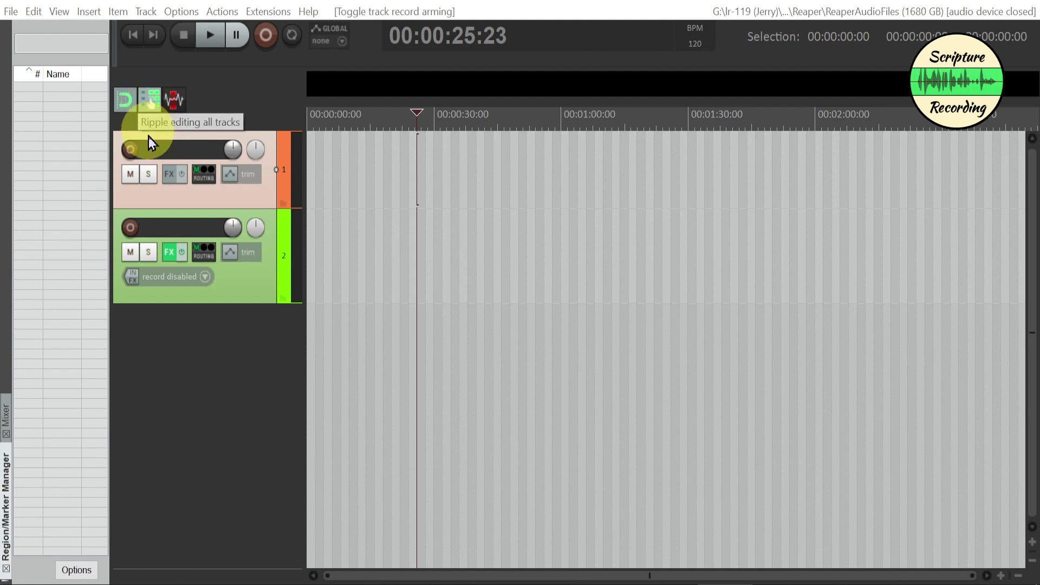
- Record a take on track 1, dropping a marker named 1 mid-recording
click(130, 151)
click(356, 182)
key(ctrl+r)
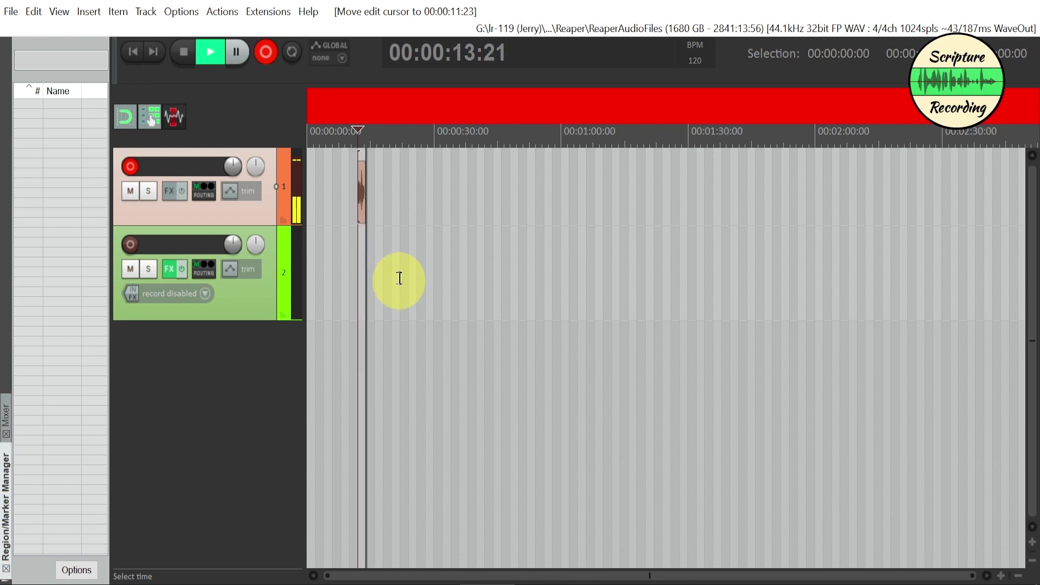
key(shift+m)
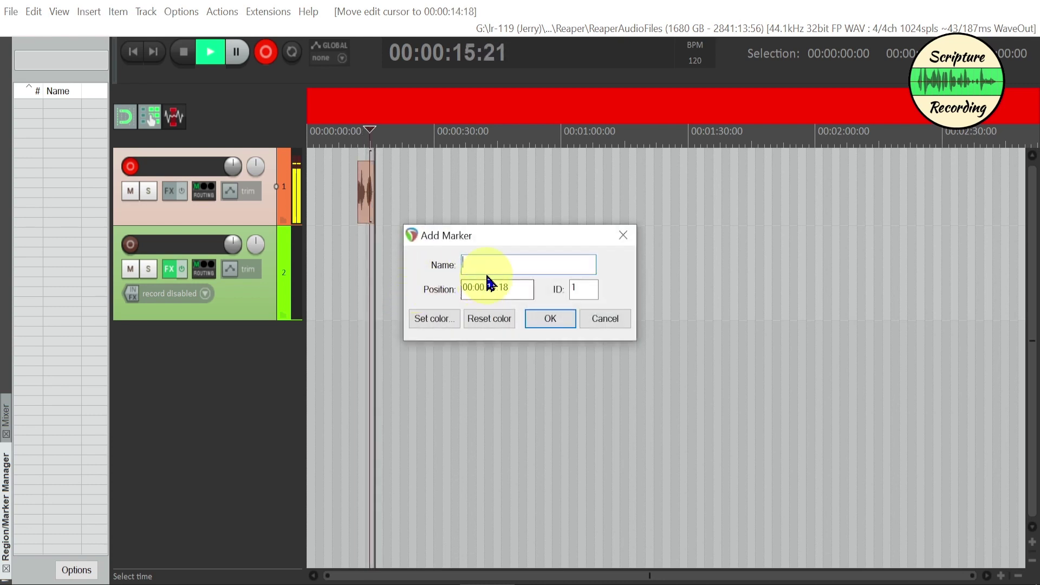
text(1)
click(550, 321)
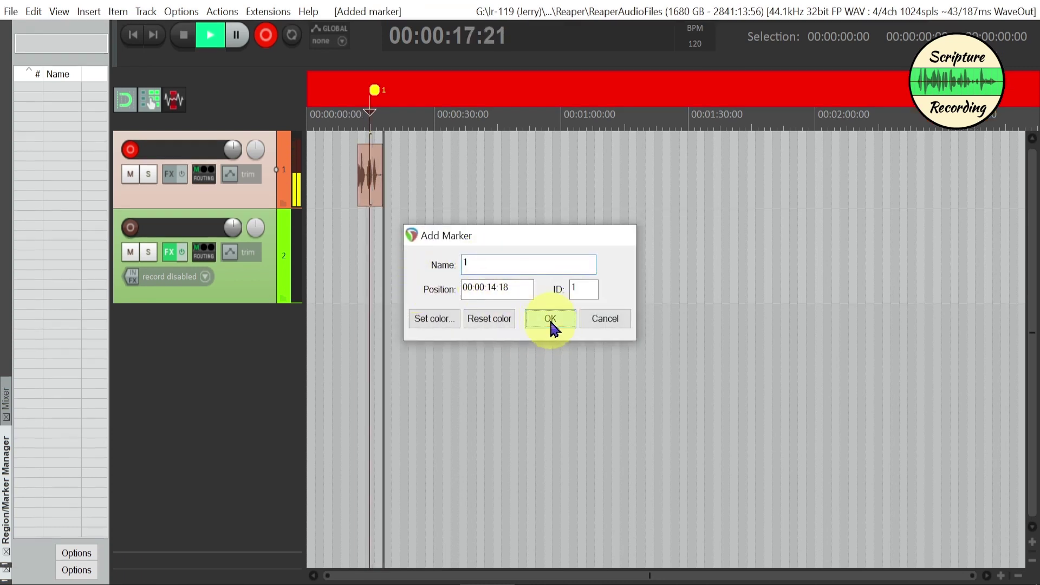
key(space)
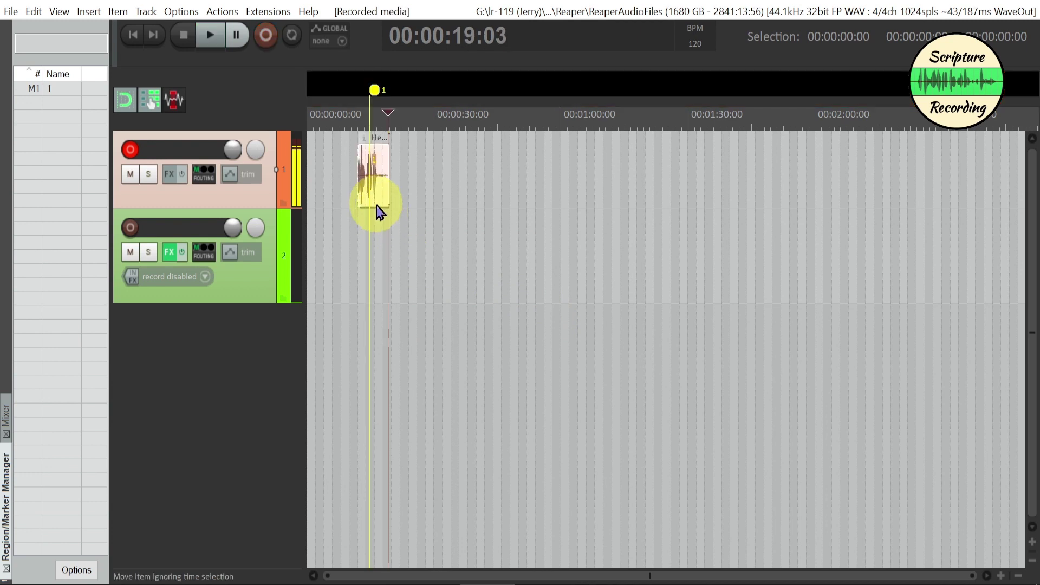
- Slide the recorded take so it starts near 15 seconds
scroll(368, 238, down, 1)
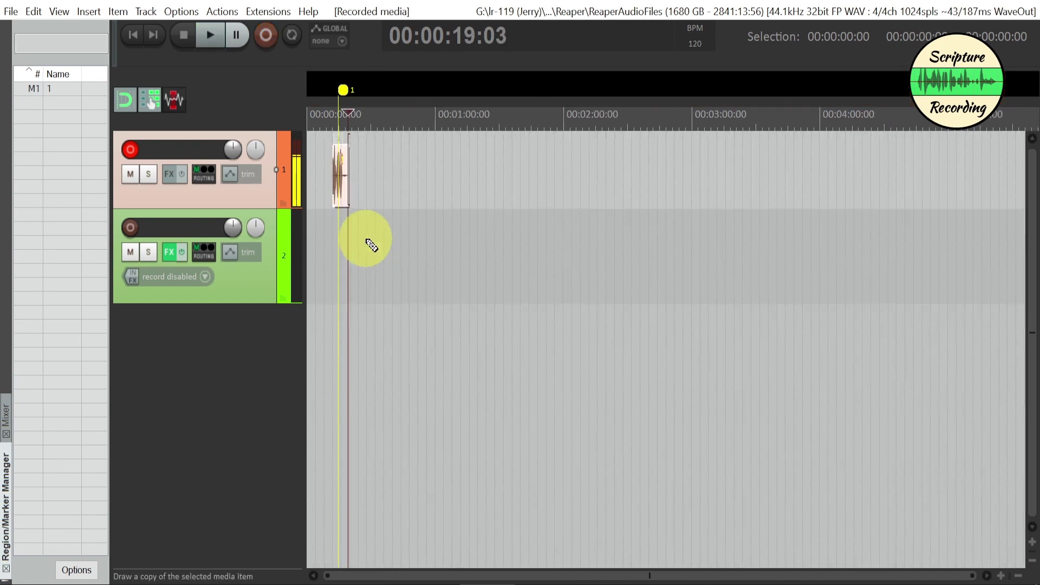
scroll(342, 255, up, 3)
scroll(337, 258, up, 3)
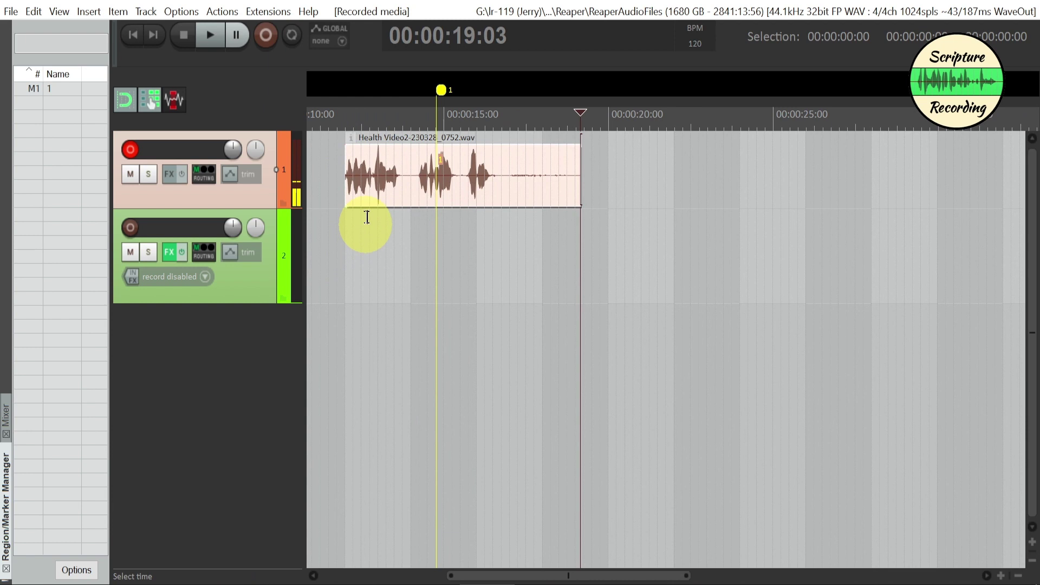
mouse_move(376, 186)
mouse_down()
mouse_move(464, 189)
mouse_move(343, 190)
mouse_move(569, 188)
mouse_move(414, 177)
mouse_up()
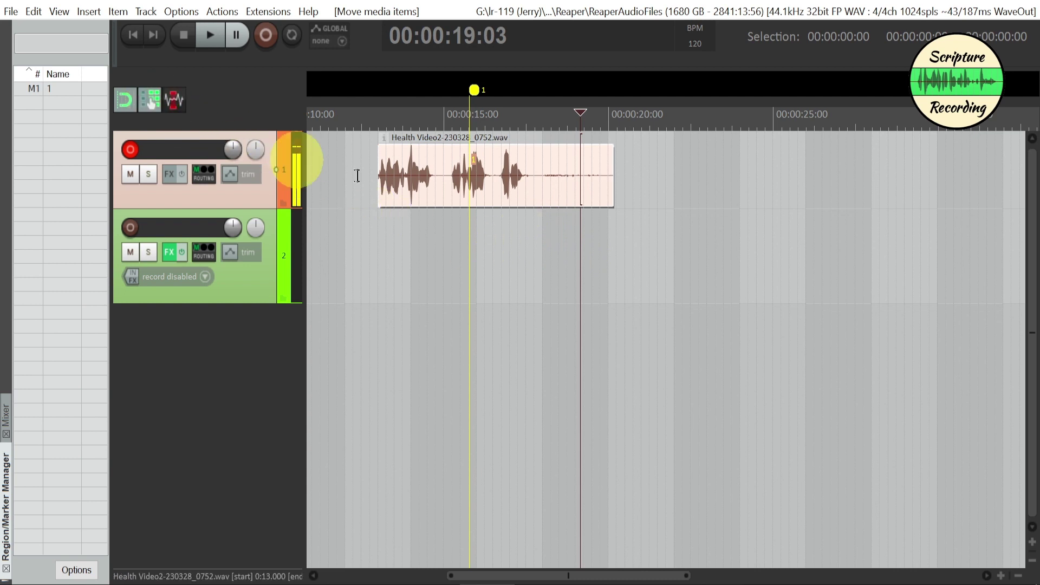
drag(426, 200, 585, 210)
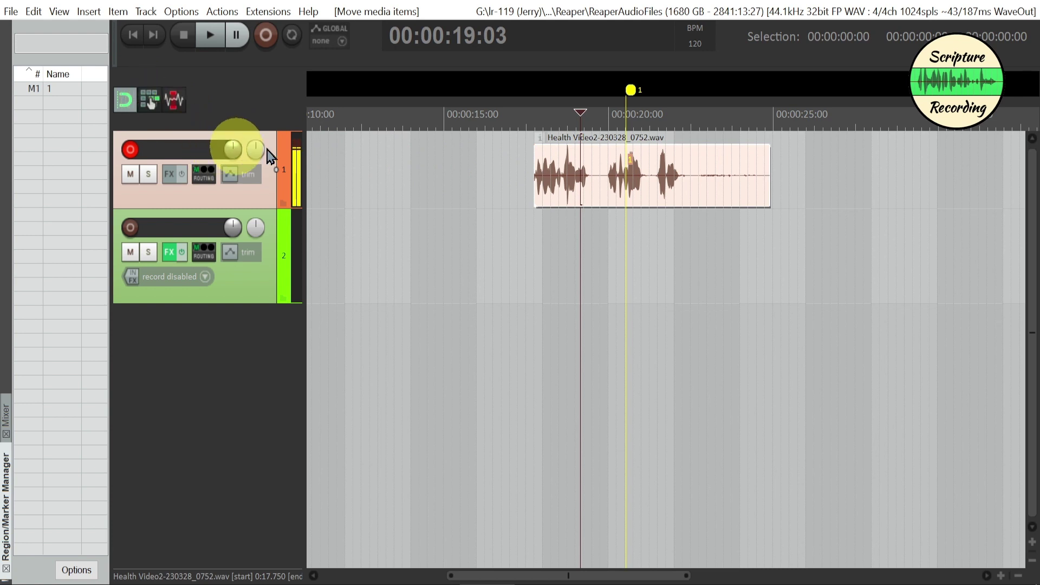
drag(562, 192, 465, 173)
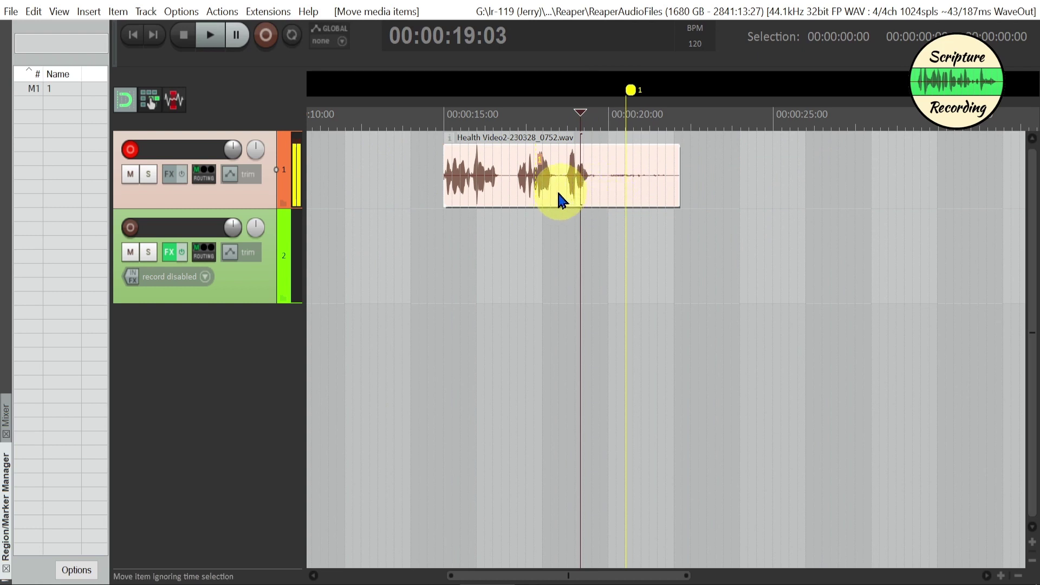
click(534, 187)
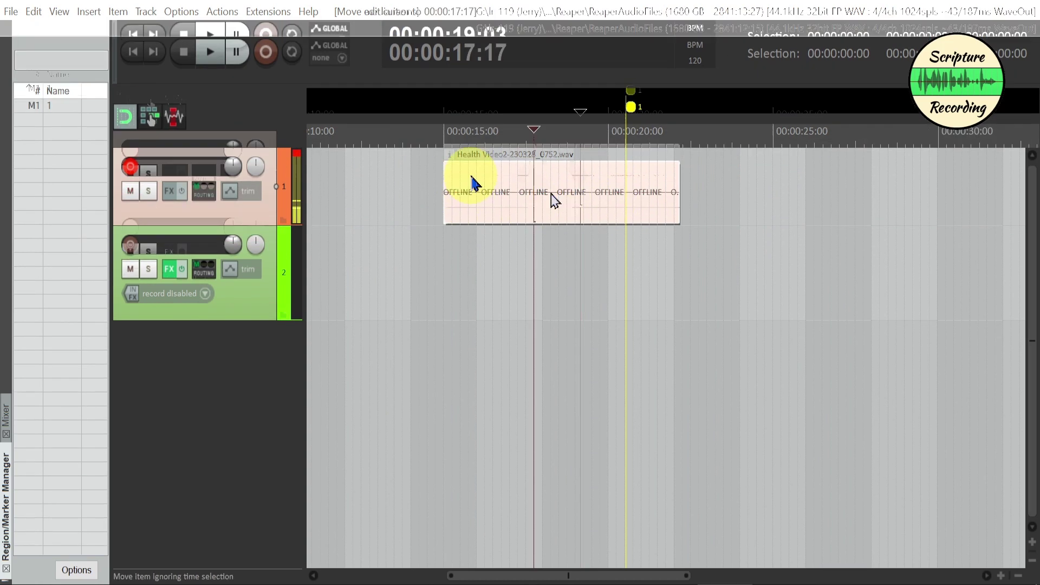
- Switch the ruler to Hours:Minutes:Seconds:Frames and select the recorded take
right_click(408, 139)
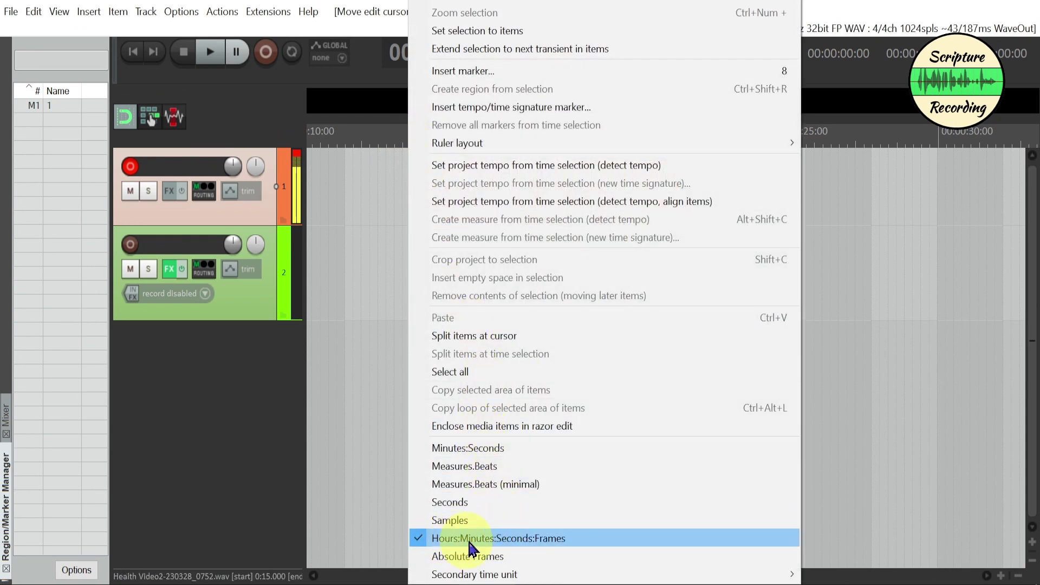
click(549, 542)
click(526, 209)
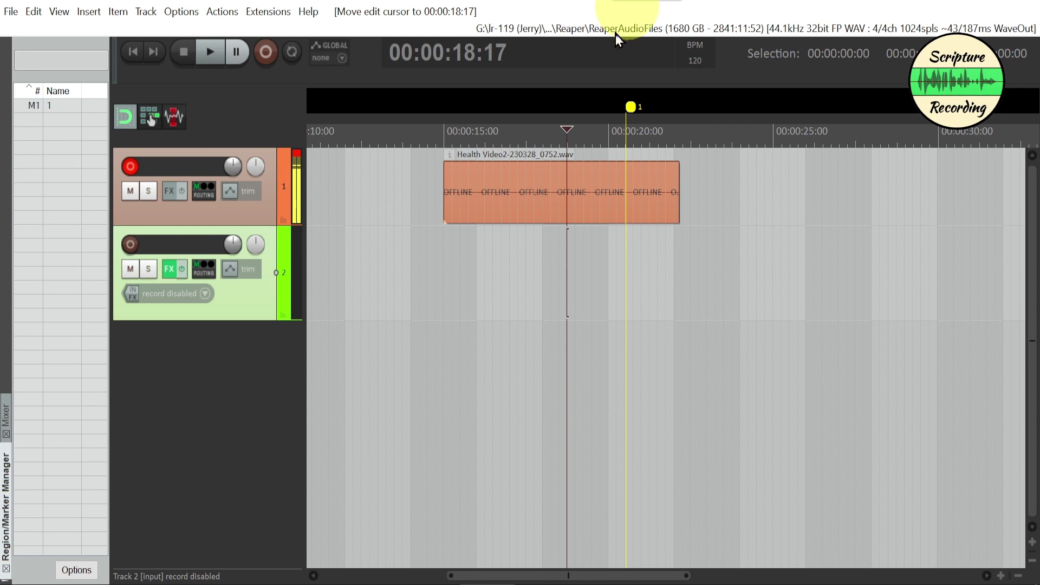
- Add Health Video.mp4 as a taller third track, starting at the project start
drag(615, 35, 314, 362)
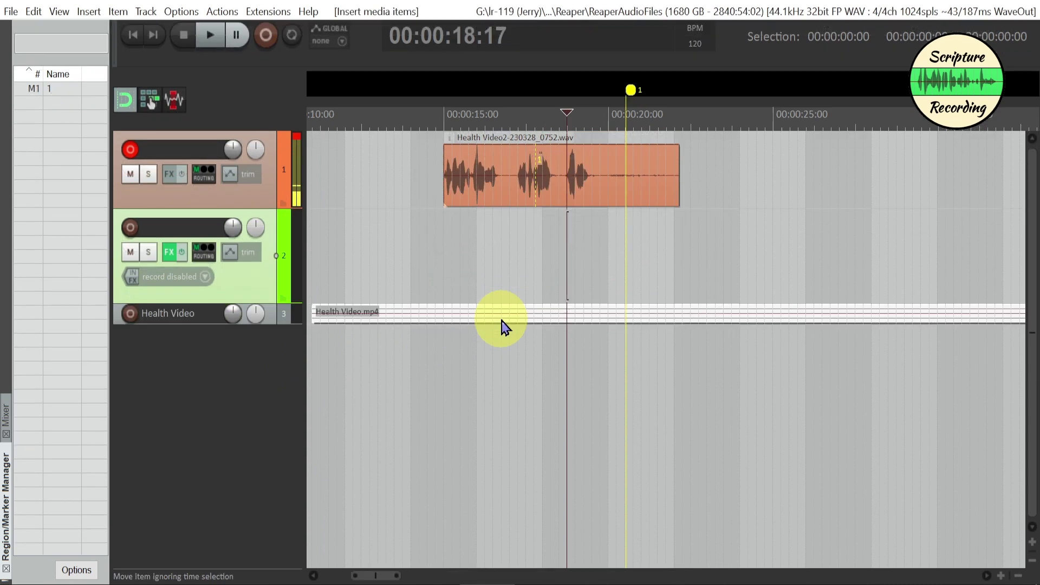
drag(268, 324, 250, 395)
mouse_move(407, 355)
mouse_down()
mouse_move(232, 339)
mouse_move(271, 321)
mouse_up()
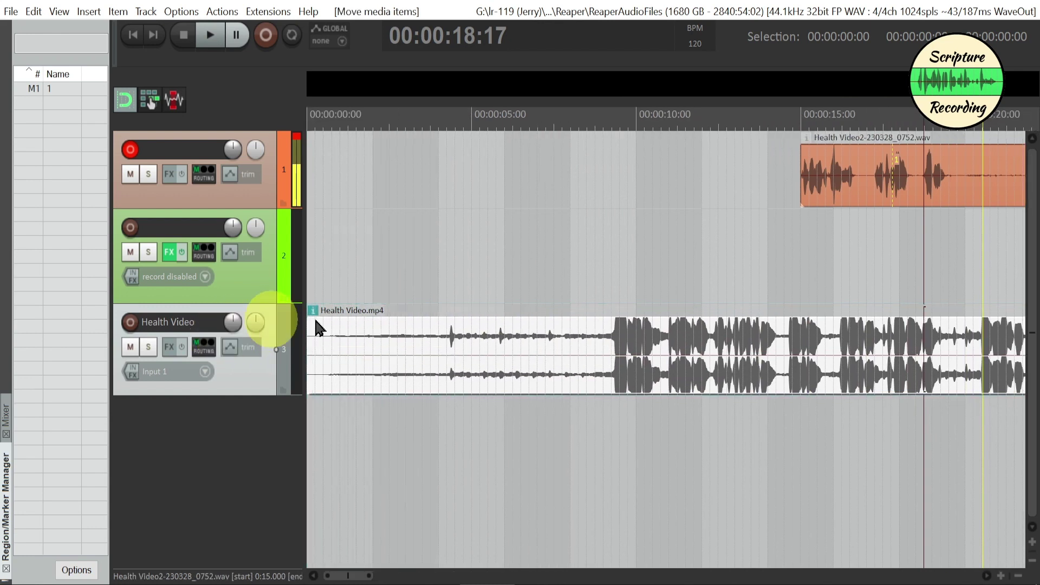
- Delete the Health Video2 recorded take and remove marker 1
click(841, 187)
key(Delete)
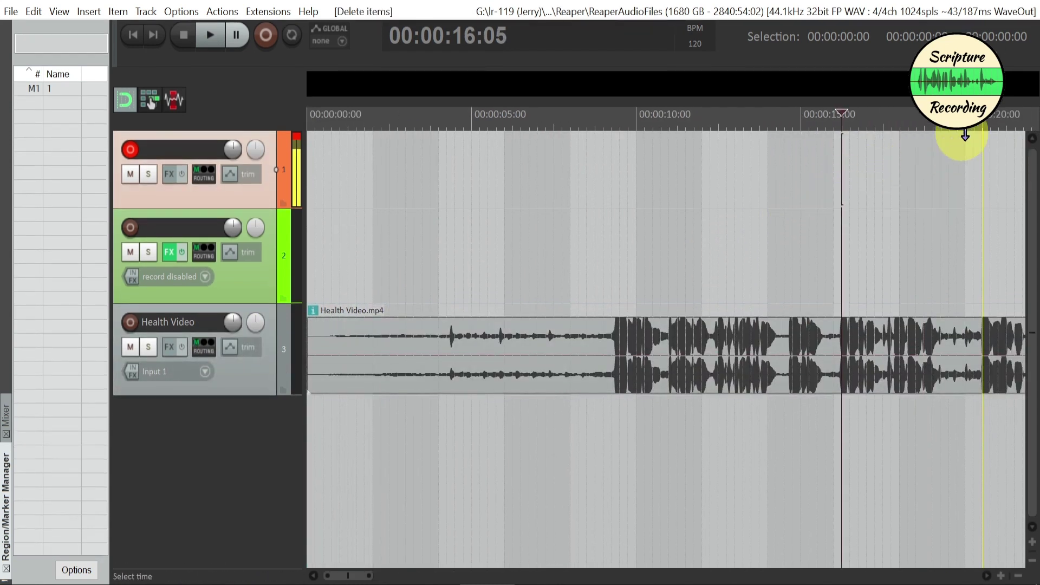
right_click(983, 86)
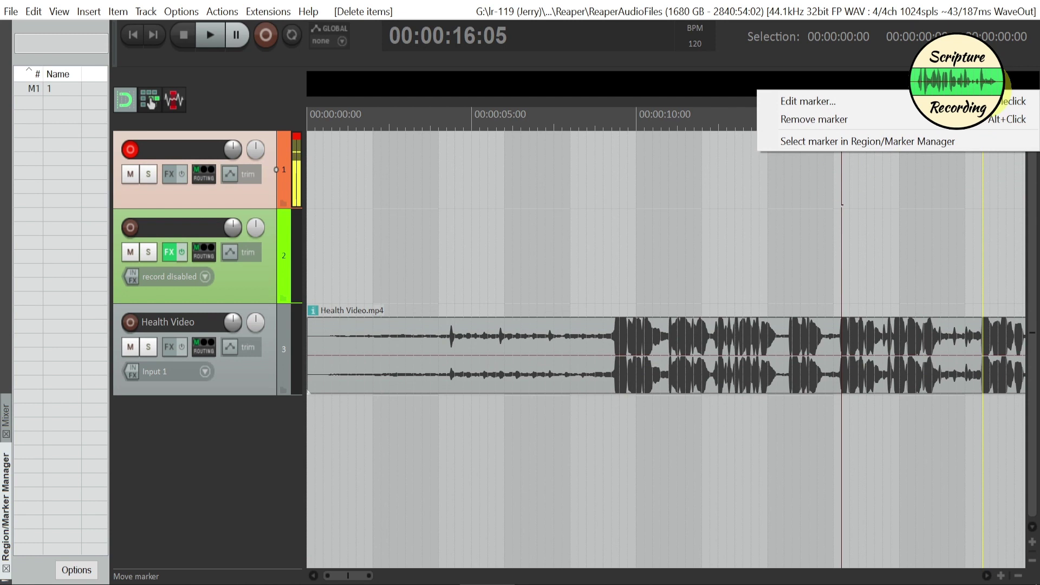
click(904, 124)
scroll(553, 422, down, 4)
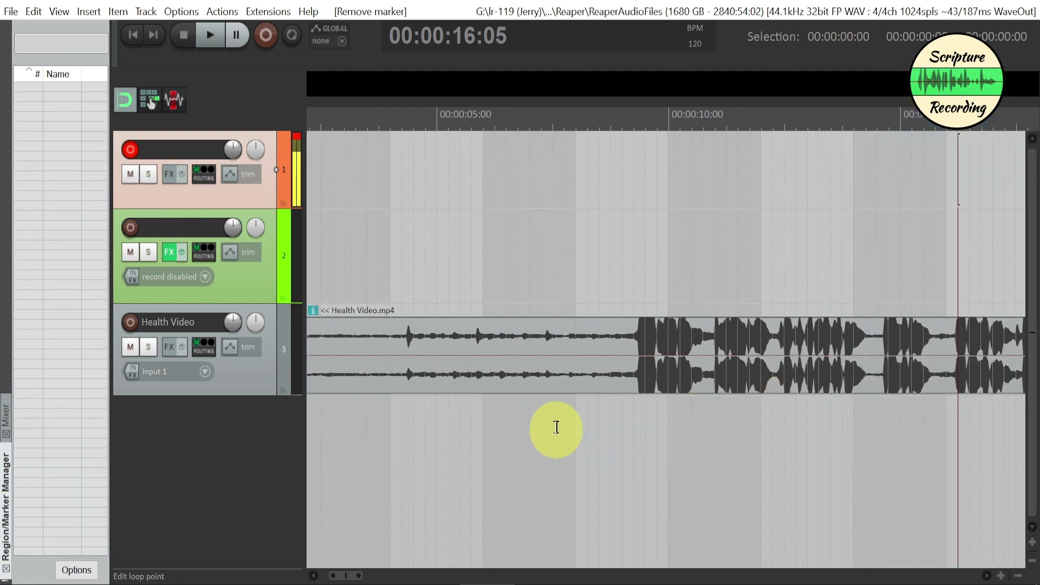
scroll(554, 418, down, 3)
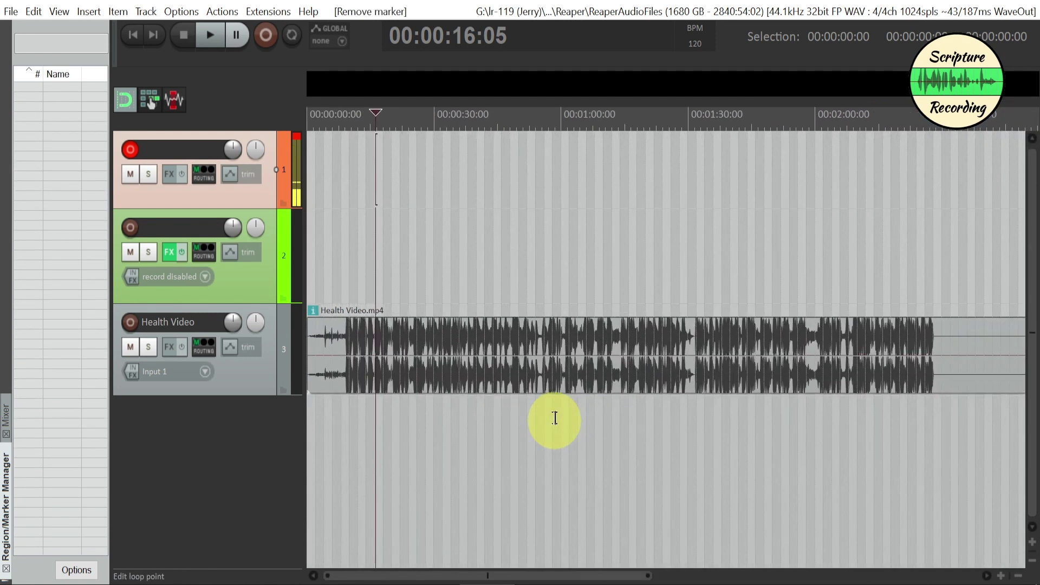
scroll(553, 419, down, 2)
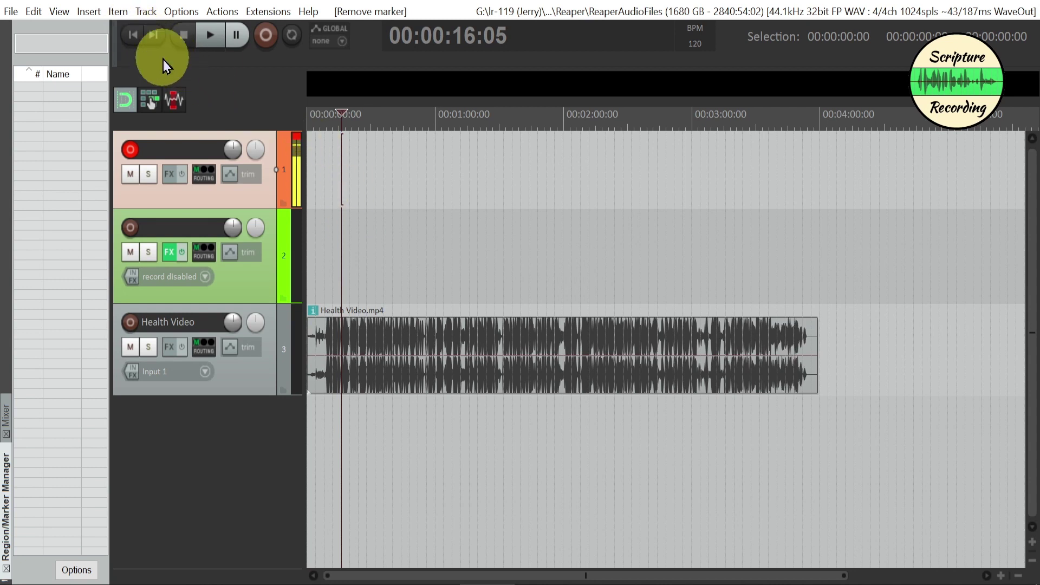
- Show the floating Video Window and shrink the empty second track
click(61, 11)
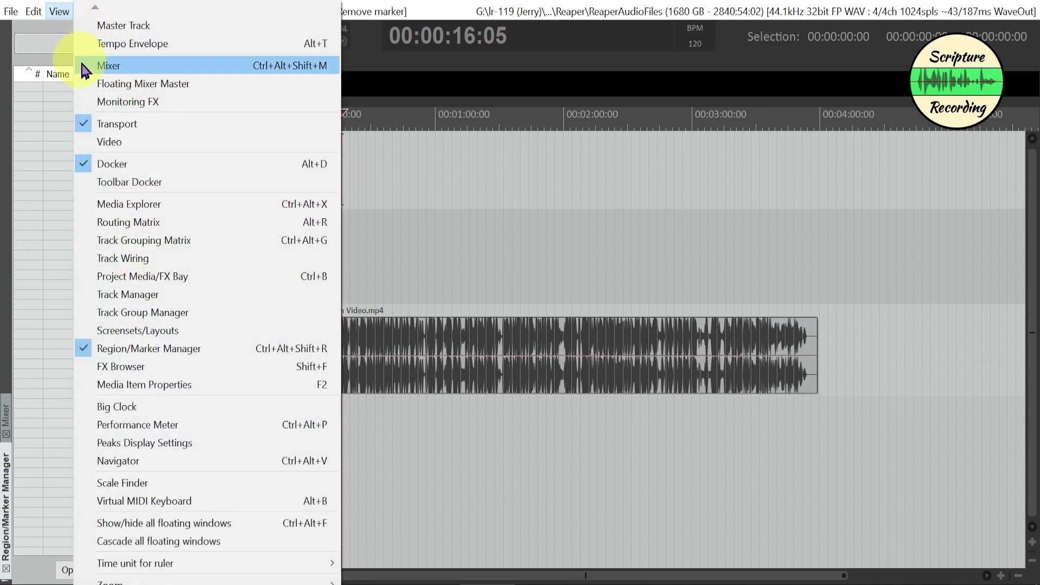
click(115, 145)
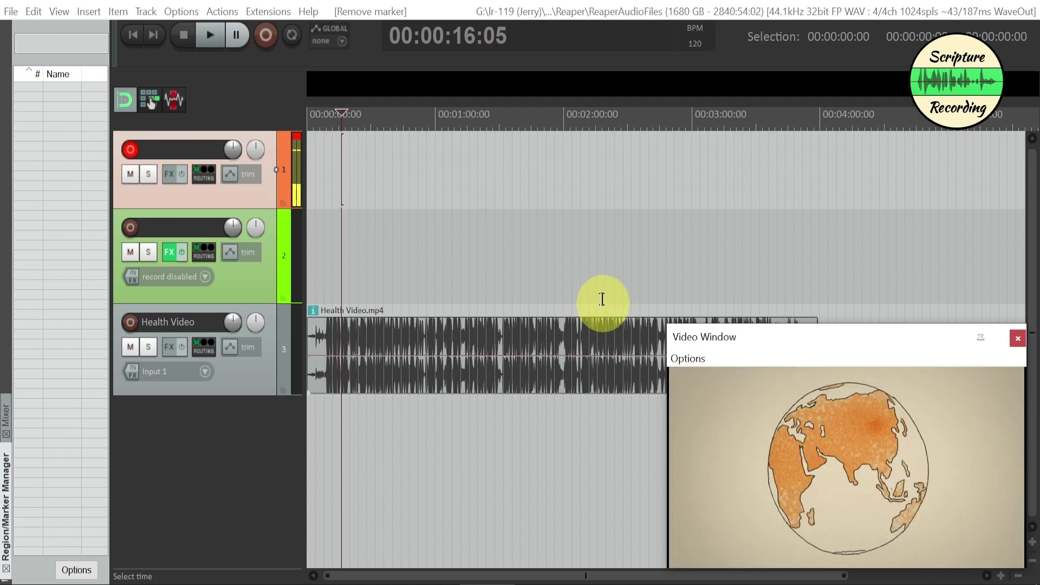
drag(262, 297, 266, 174)
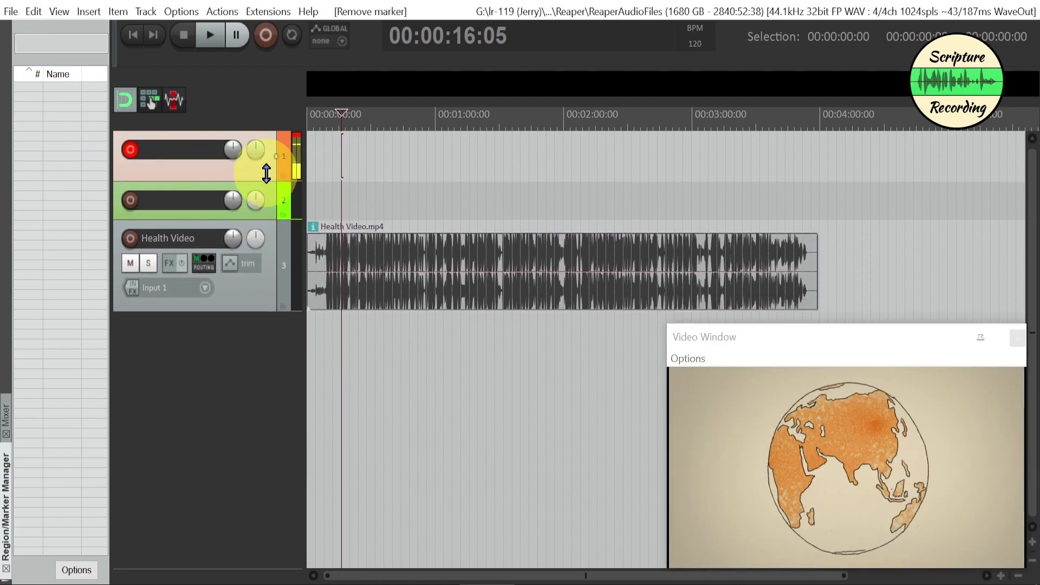
- Play the footage from around 23 and 31 seconds, muting and unmuting the Health Video track
click(375, 202)
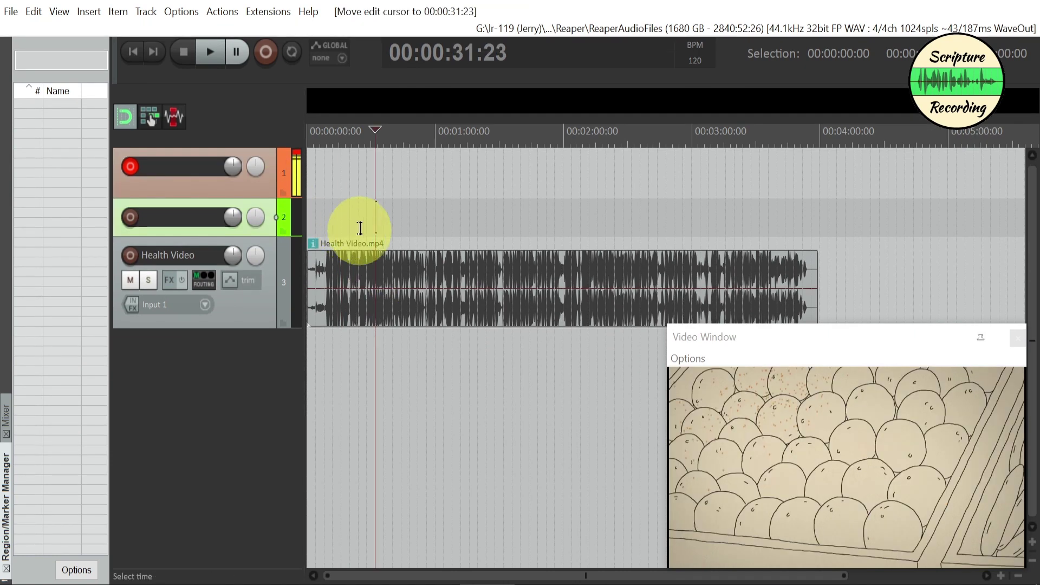
click(360, 227)
key(space)
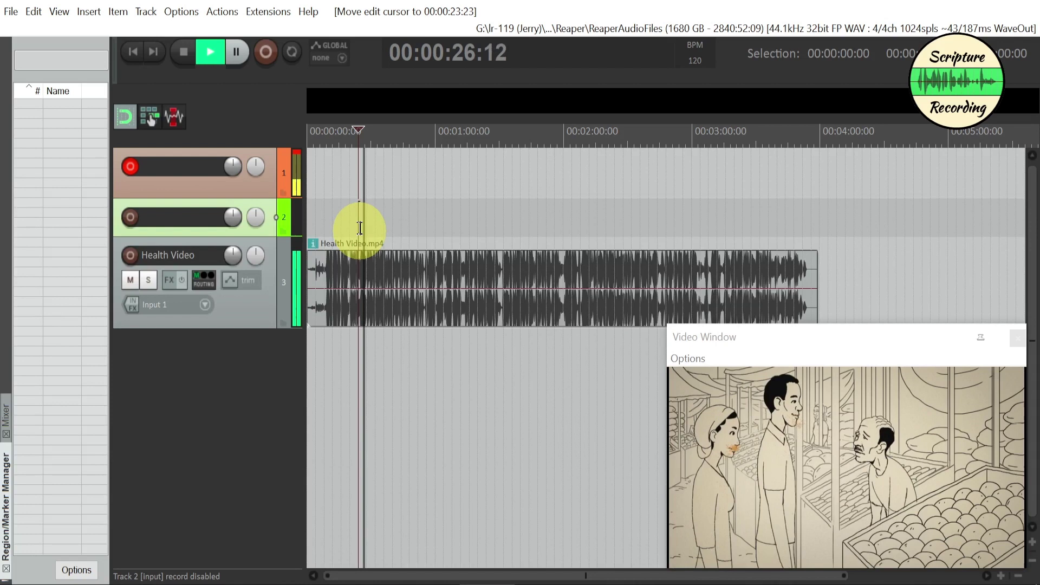
key(space)
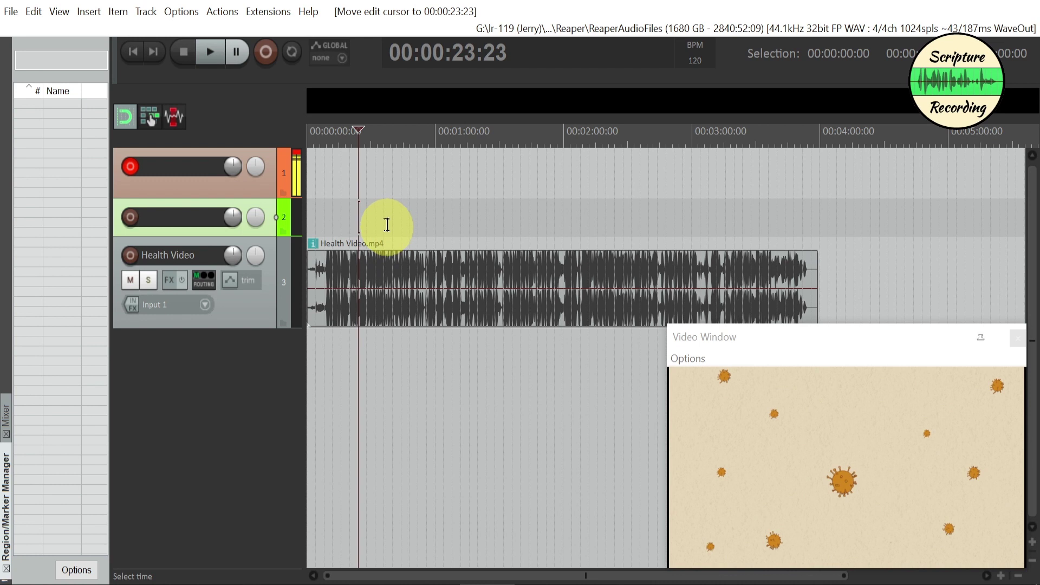
click(374, 224)
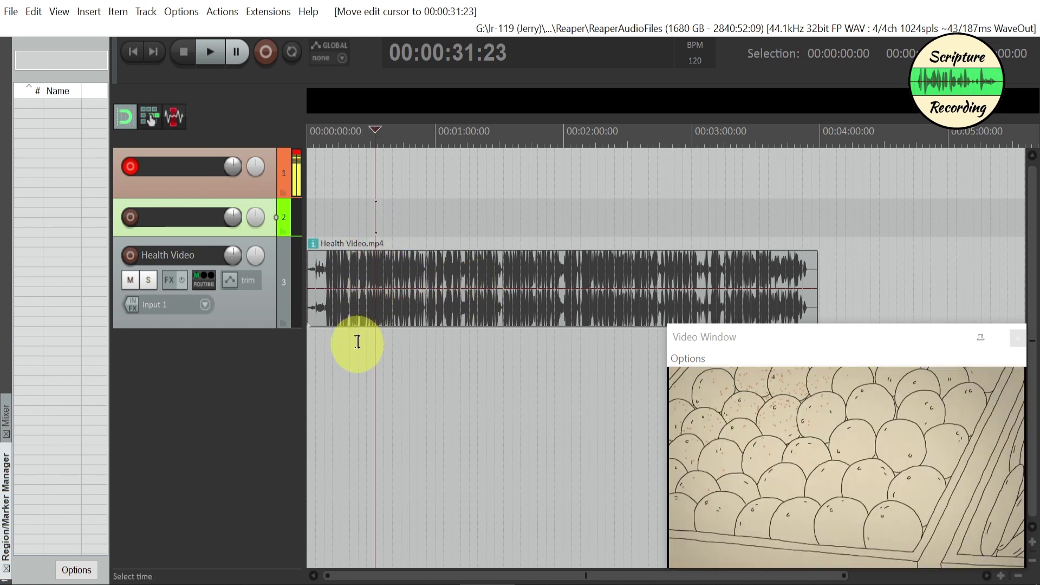
key(space)
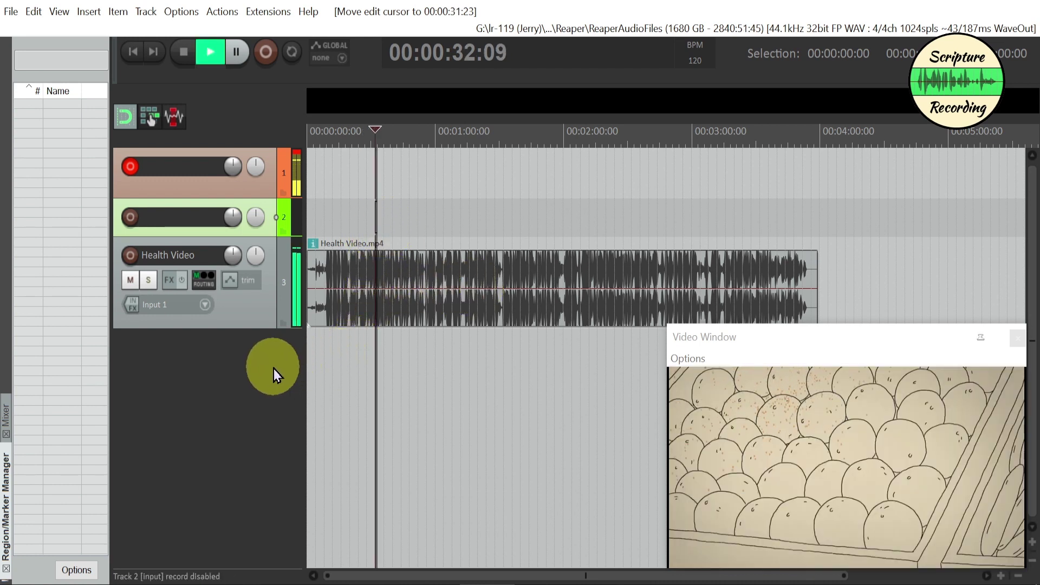
click(130, 281)
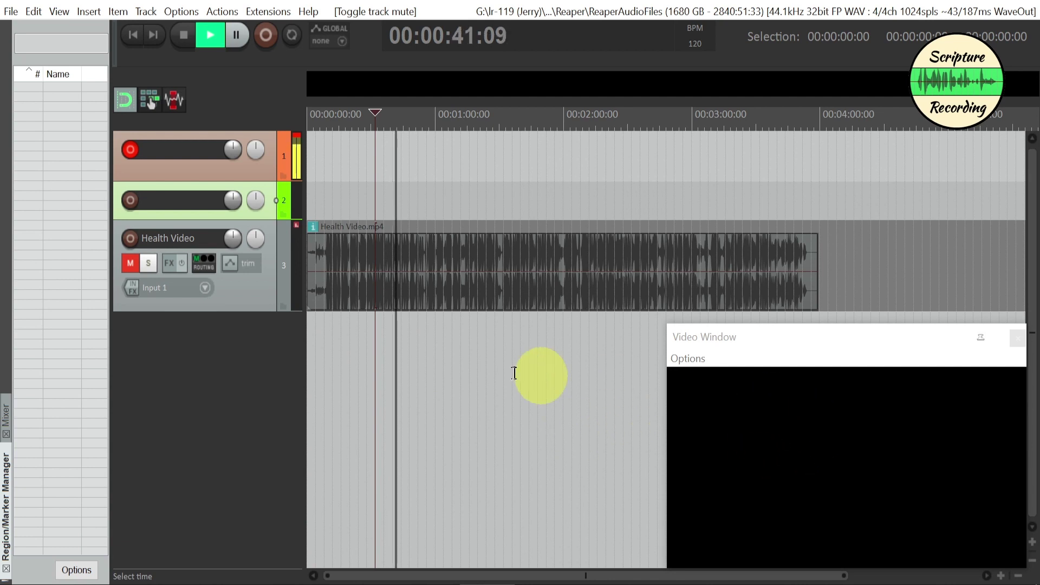
click(131, 263)
key(space)
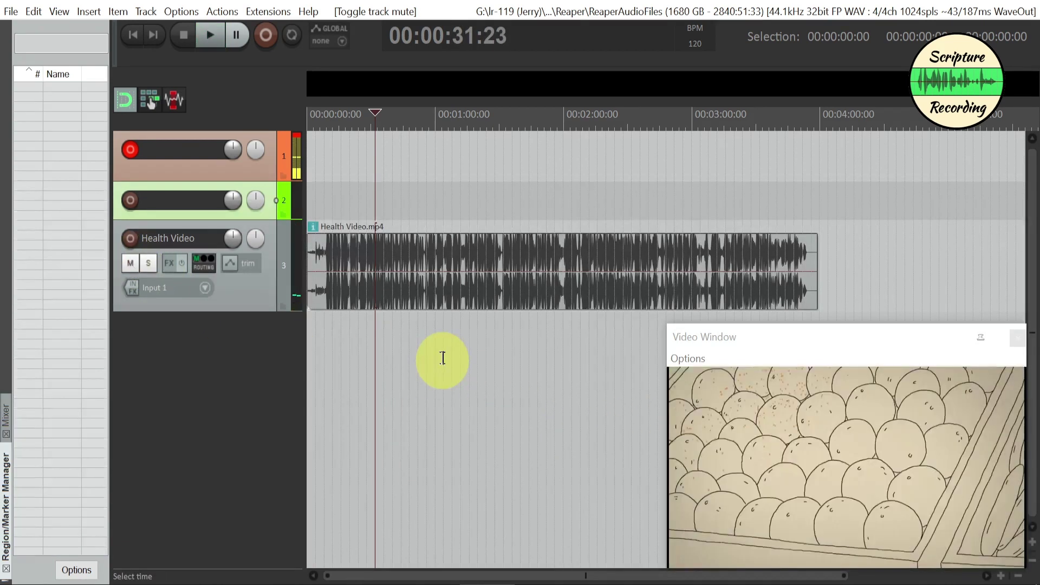
- Duplicate the Health Video track and glue the copy's item into Health Video-glued.wav
right_click(258, 300)
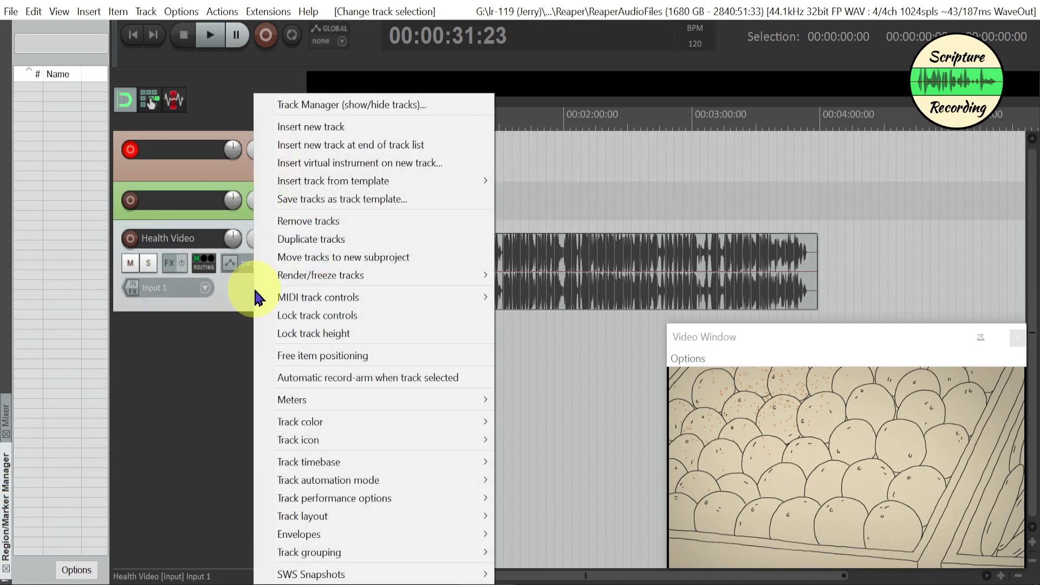
click(319, 240)
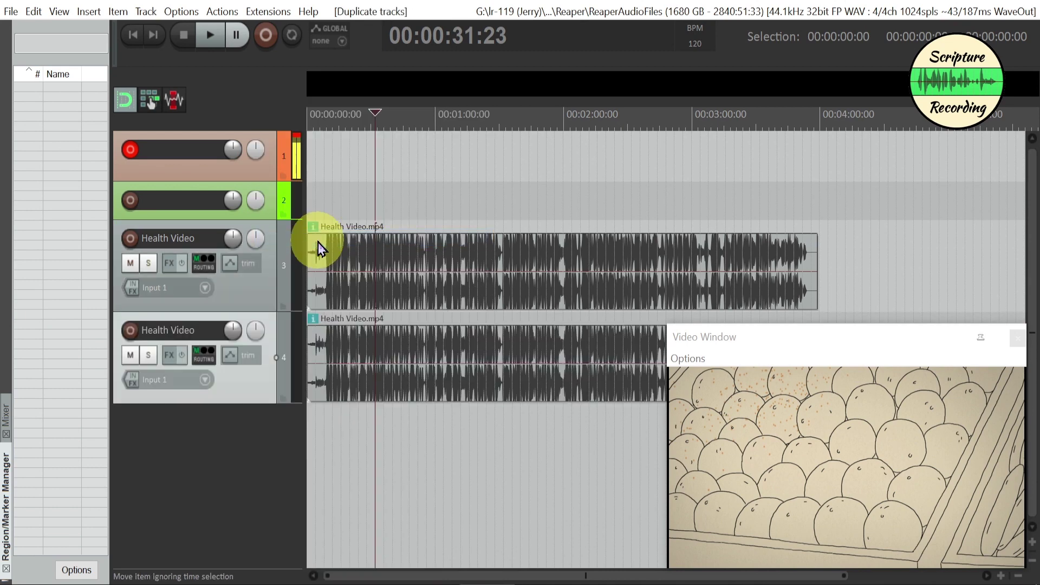
click(357, 353)
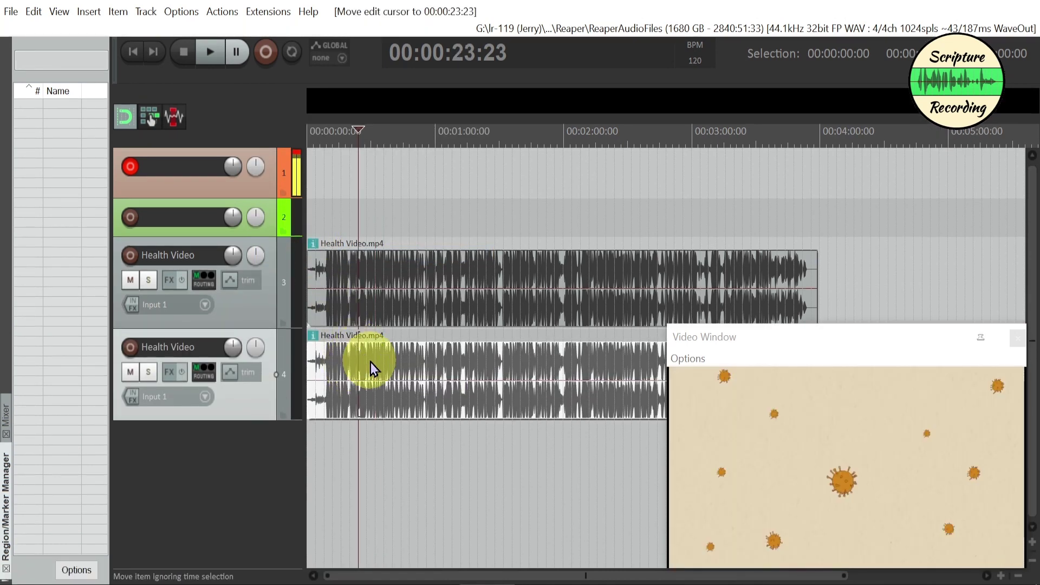
right_click(371, 366)
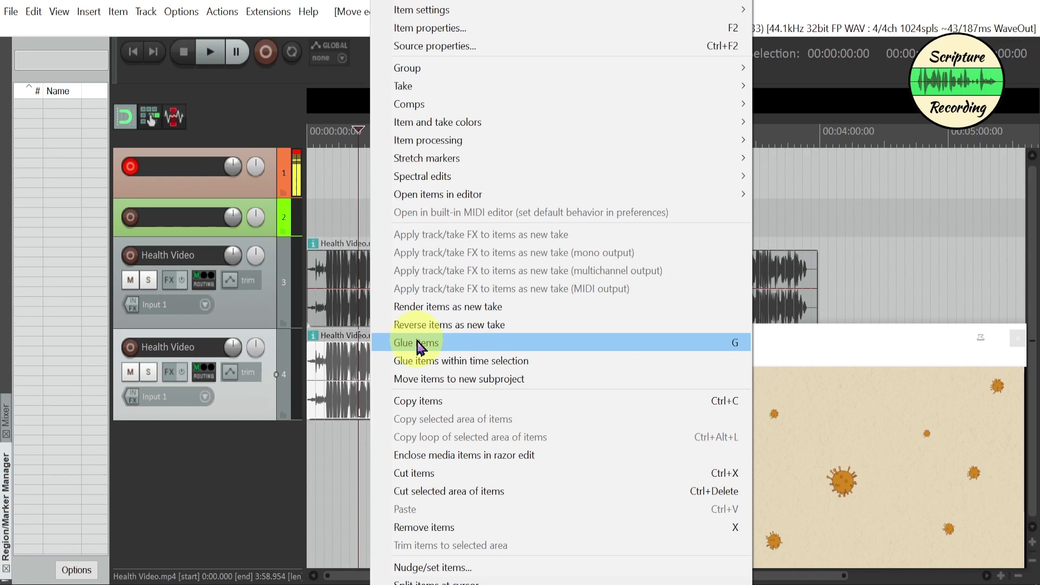
click(418, 345)
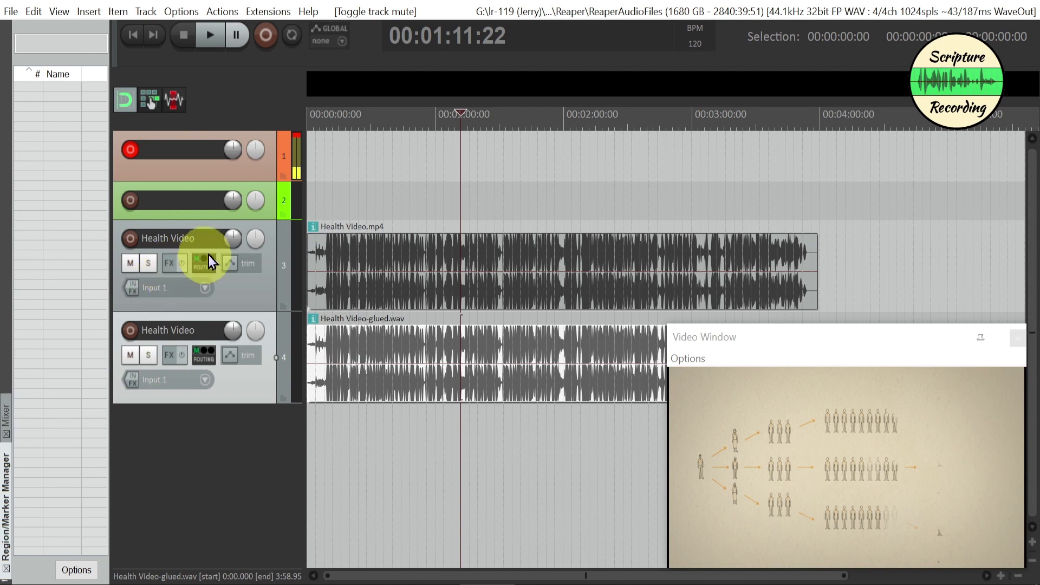
- Mute glued track 4 during playback from about 1:03, and reset Health Video's volume to 0 dB
mouse_move(233, 242)
mouse_down()
mouse_move(233, 254)
mouse_move(234, 236)
mouse_up()
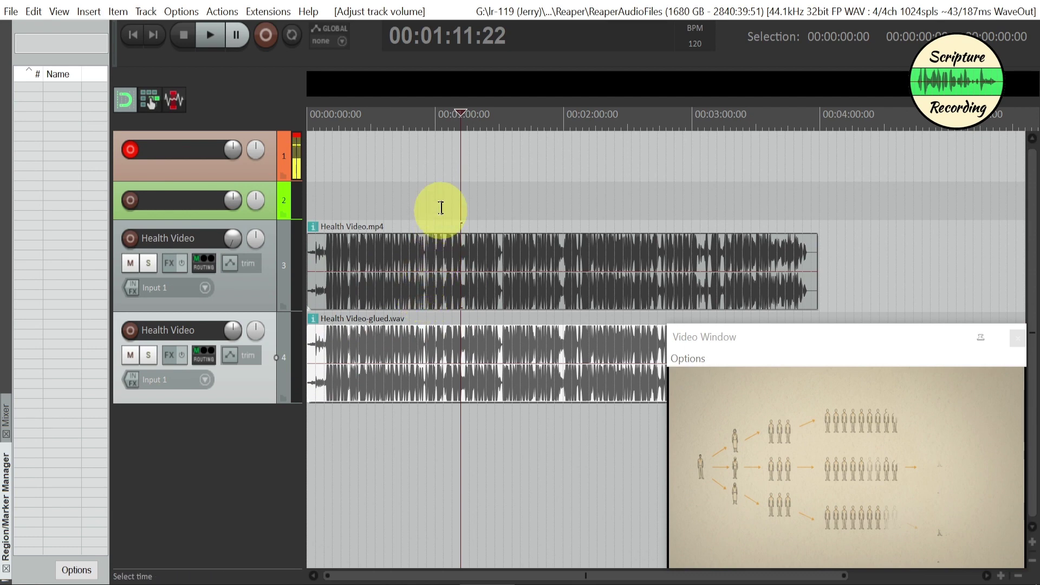
click(441, 241)
key(space)
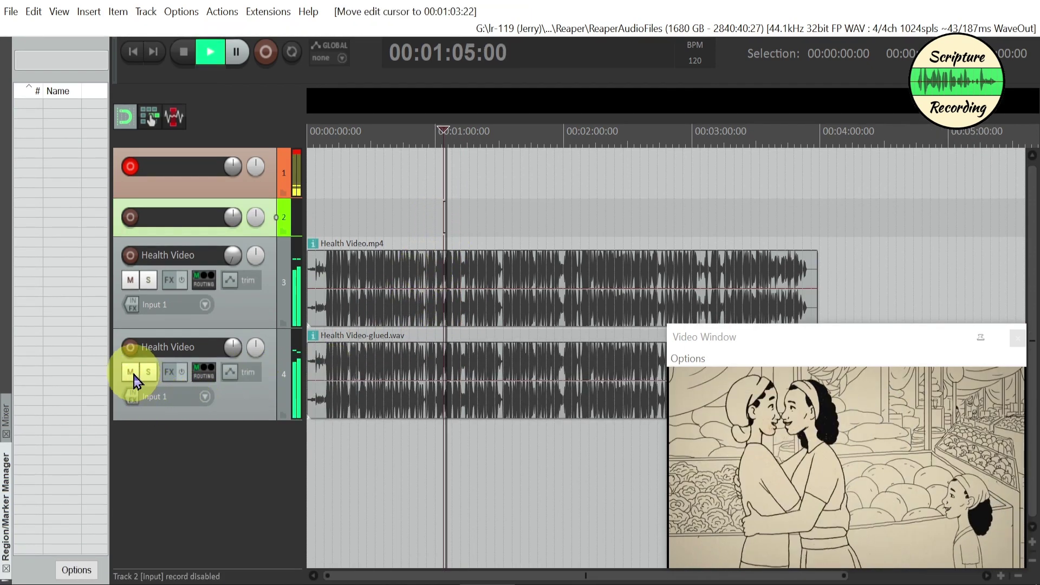
click(130, 355)
click(130, 355)
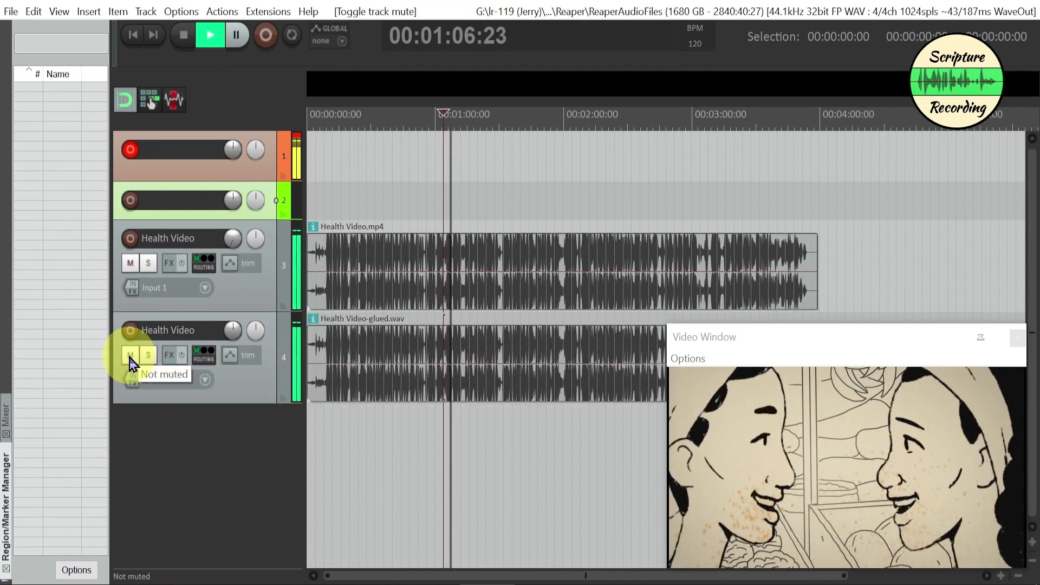
click(130, 356)
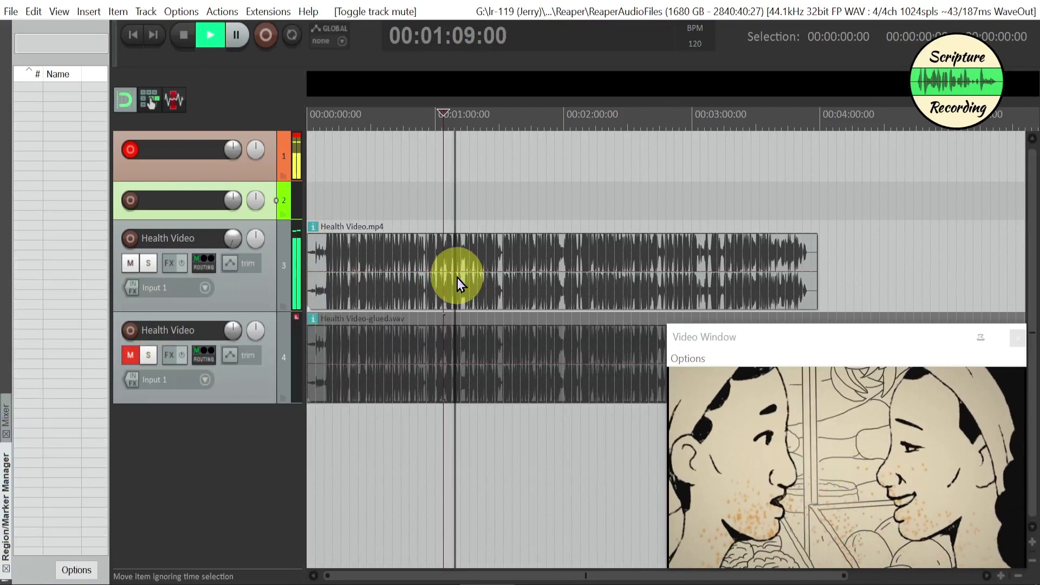
key(space)
double_click(234, 240)
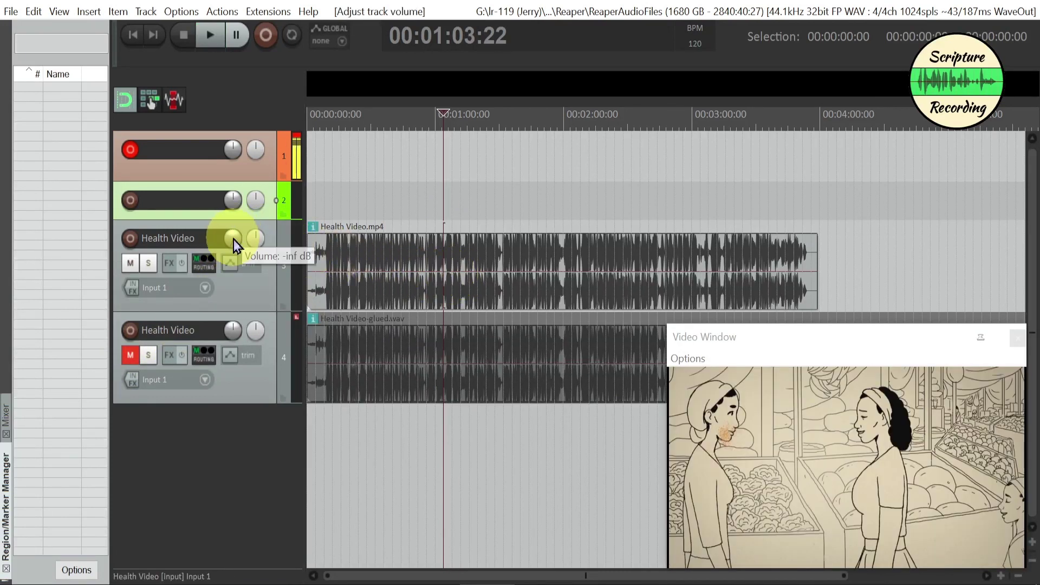
- Set the Health Video.mp4 item on track 3 to ignore its audio, leaving picture only
right_click(761, 415)
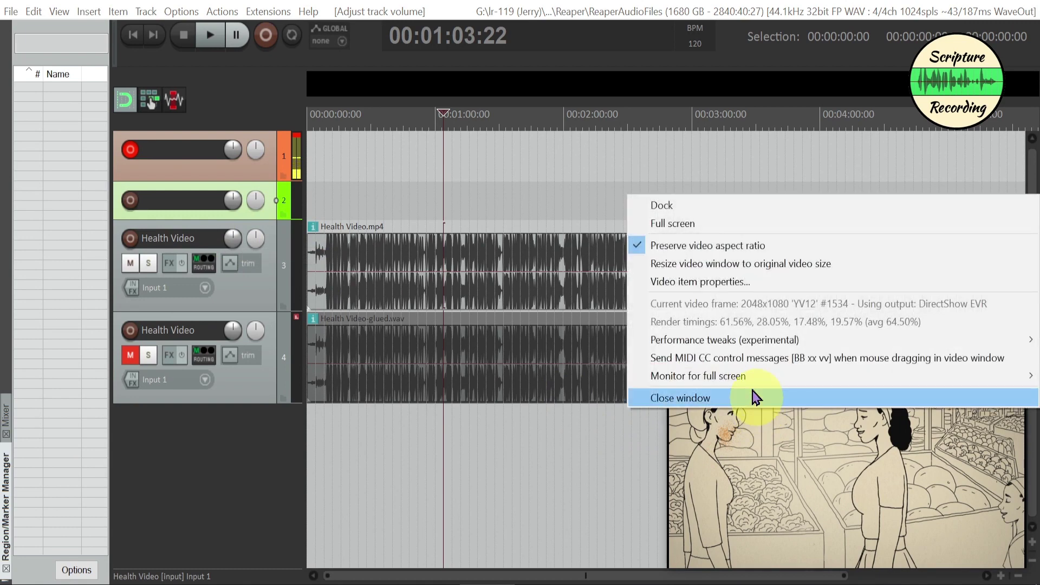
click(718, 288)
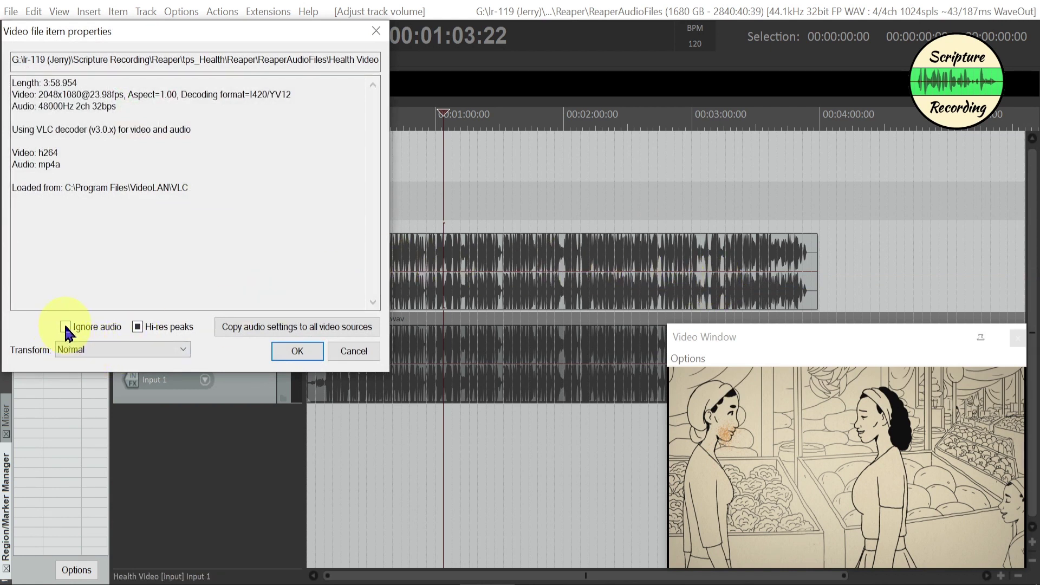
click(297, 351)
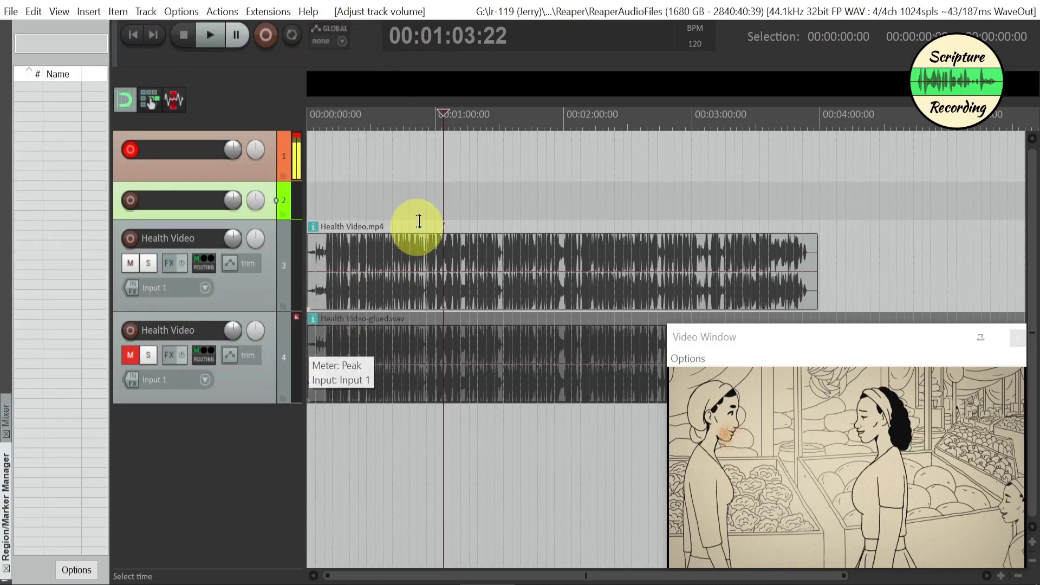
click(417, 214)
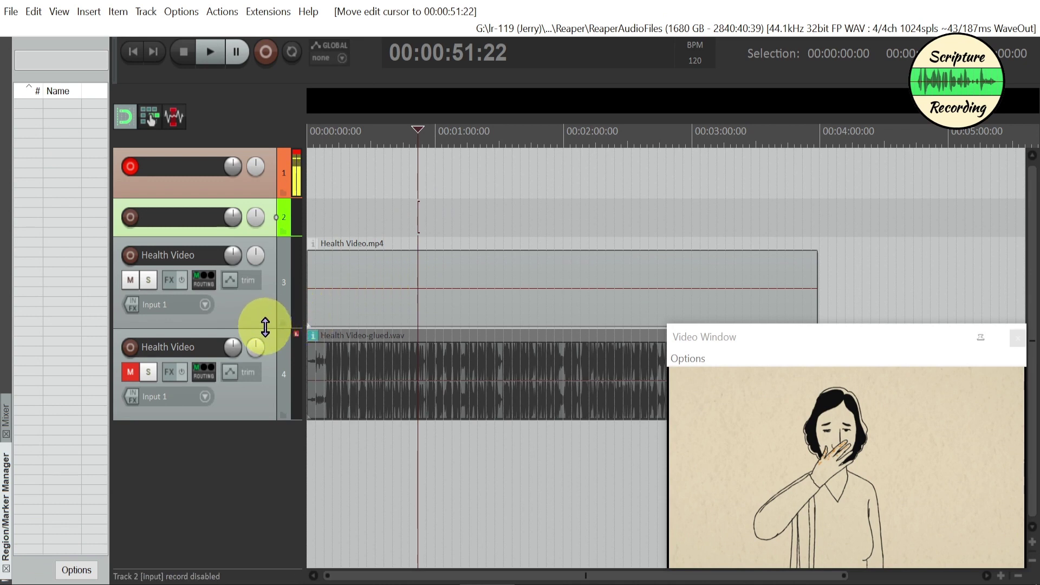
- Collapse the Health Video track to a thin row and keep track 4's glued audio muted
drag(265, 326, 260, 250)
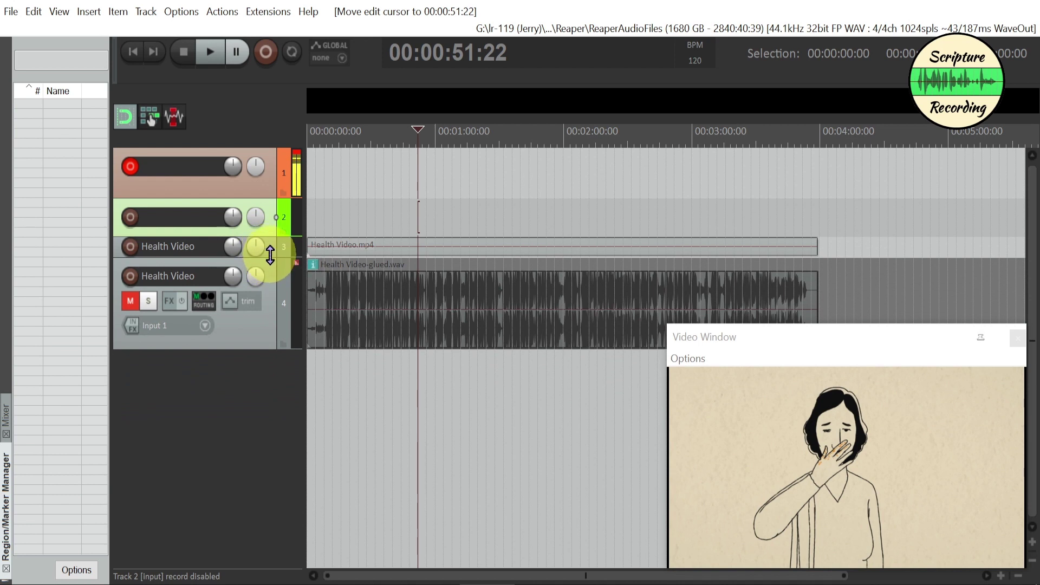
mouse_move(269, 253)
mouse_down()
mouse_move(262, 310)
mouse_move(265, 232)
mouse_up()
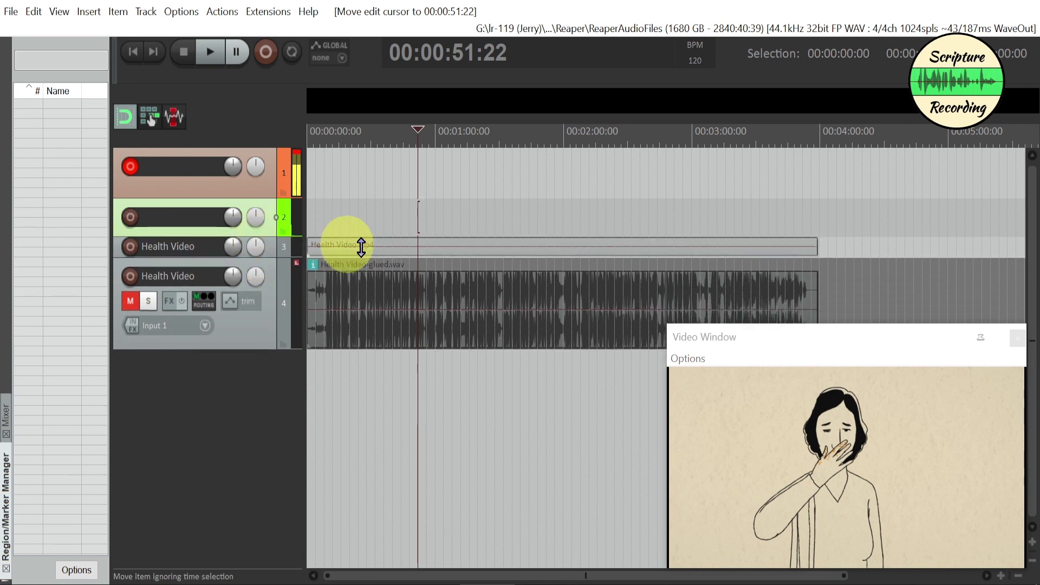
click(130, 301)
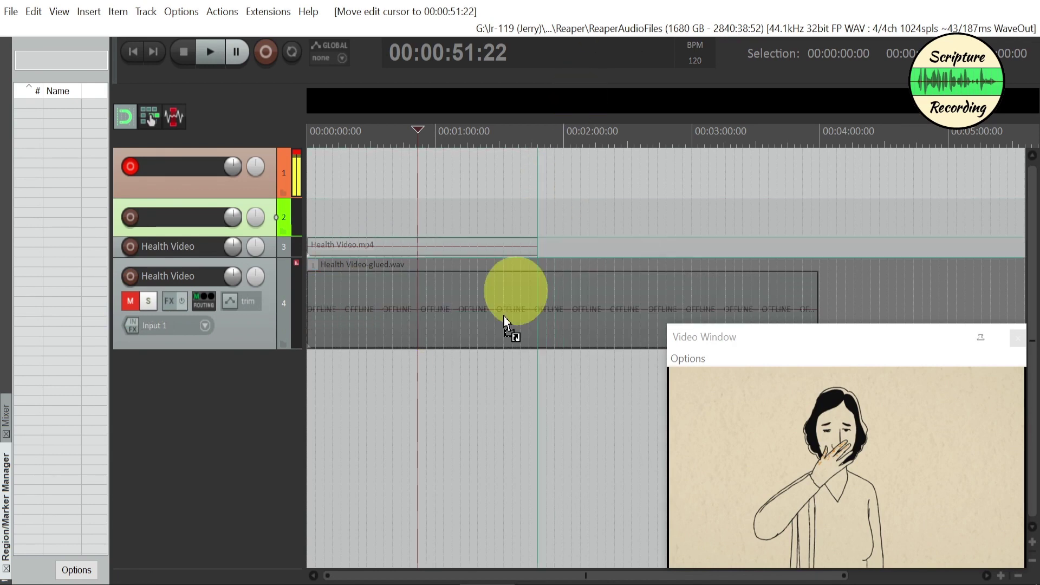
drag(504, 317, 359, 411)
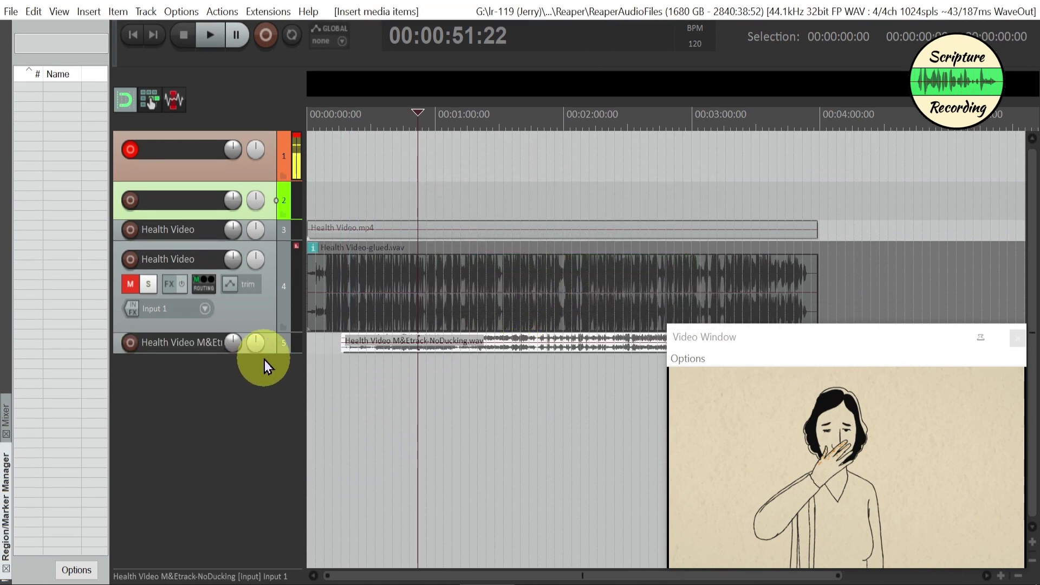
drag(267, 353, 269, 407)
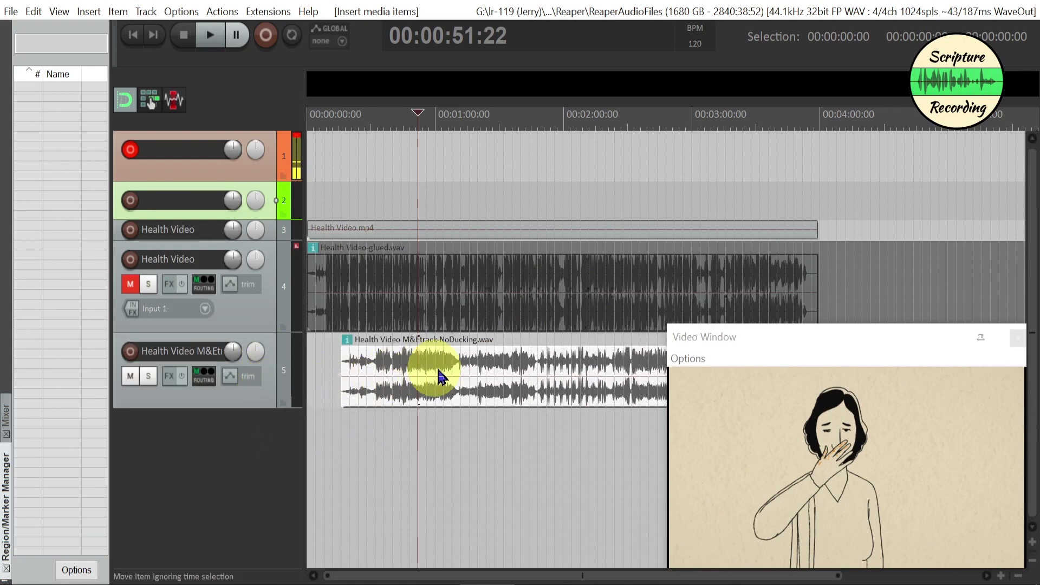
drag(457, 366, 410, 374)
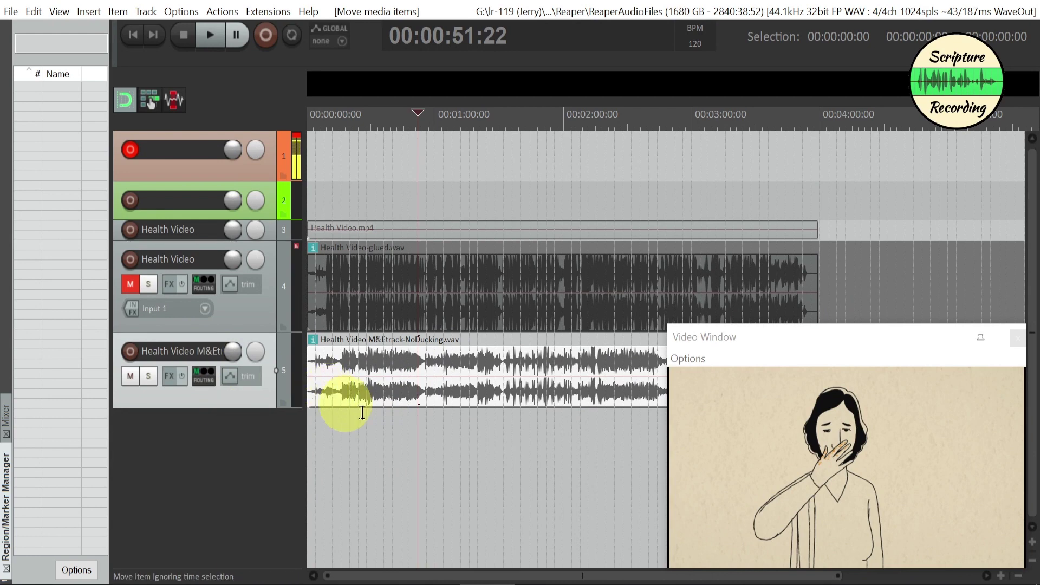
click(341, 423)
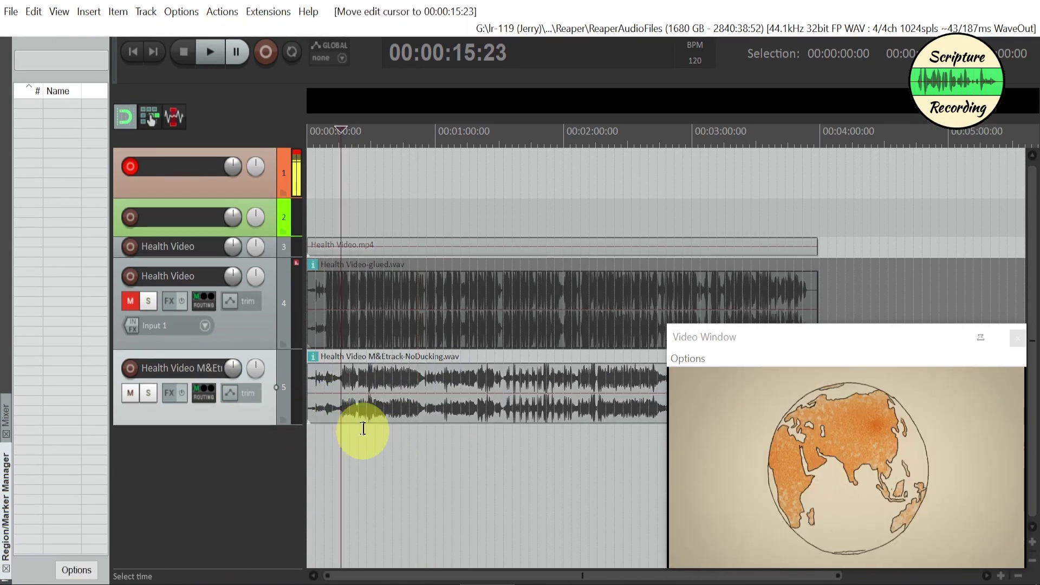
key(space)
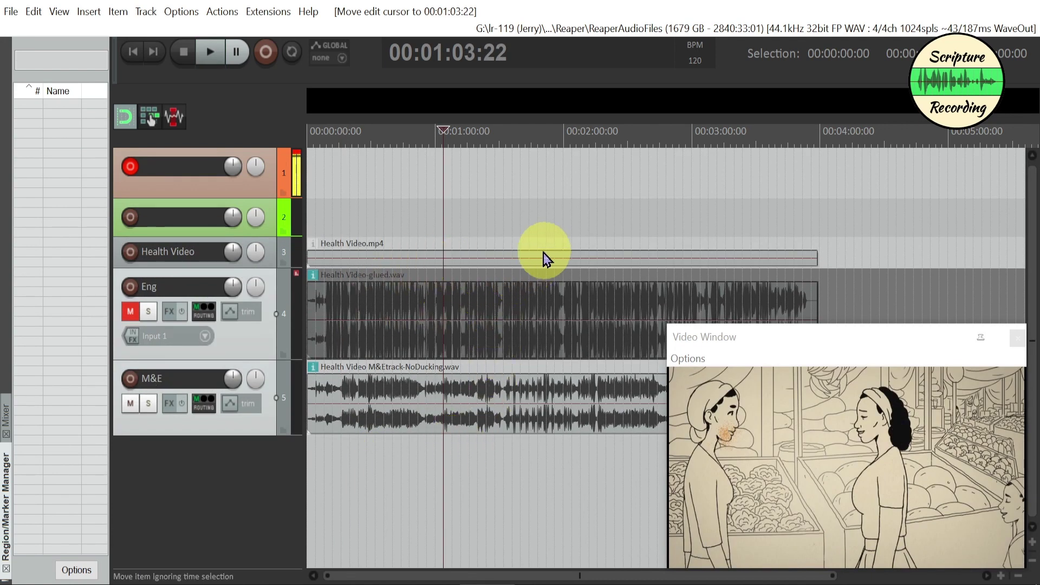
- Select the Health Video.mp4, Eng glued audio and M&E audio items together
click(533, 259)
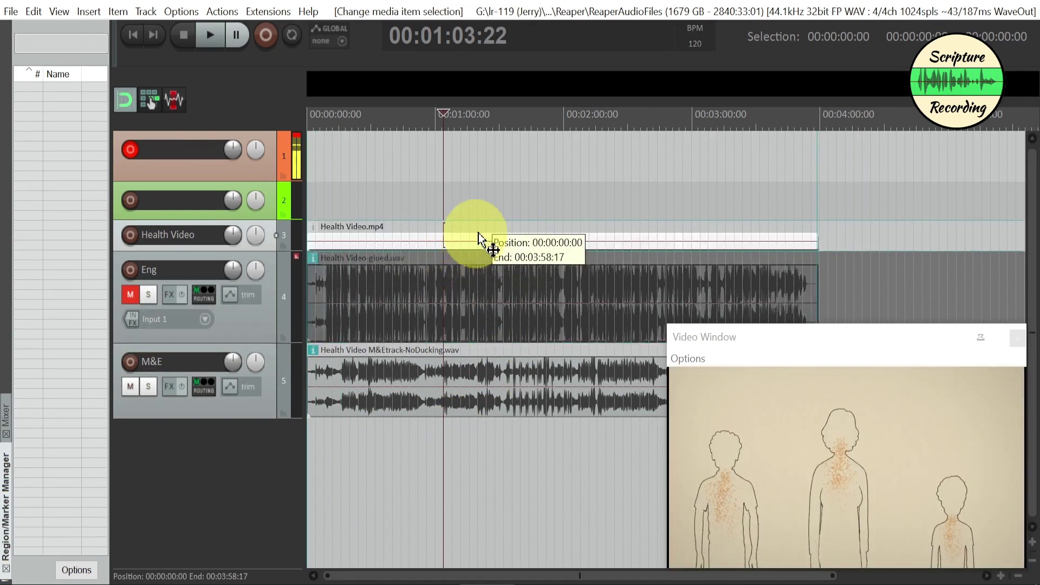
click(478, 238)
click(442, 292)
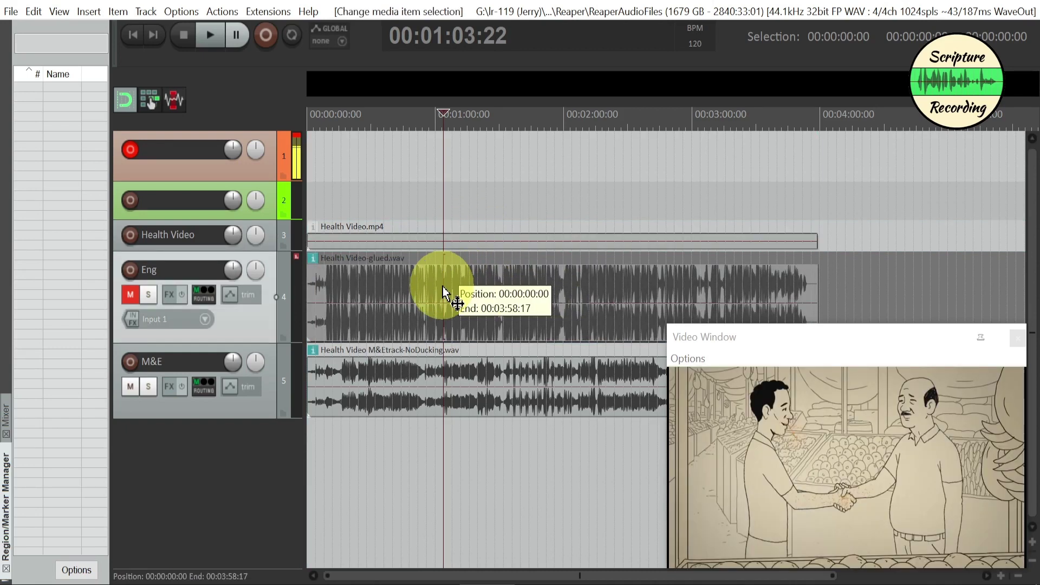
click(491, 391)
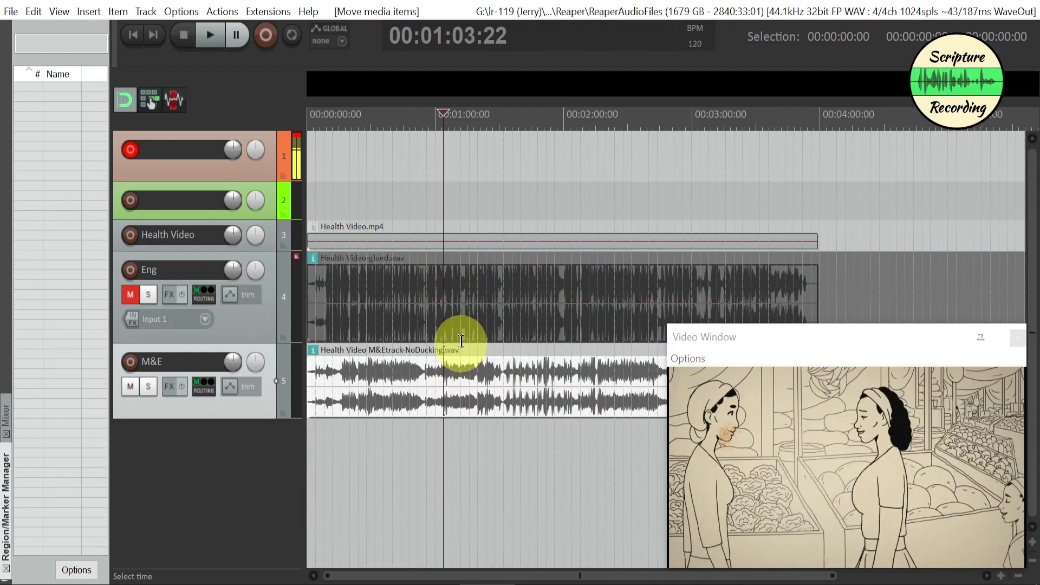
click(426, 241)
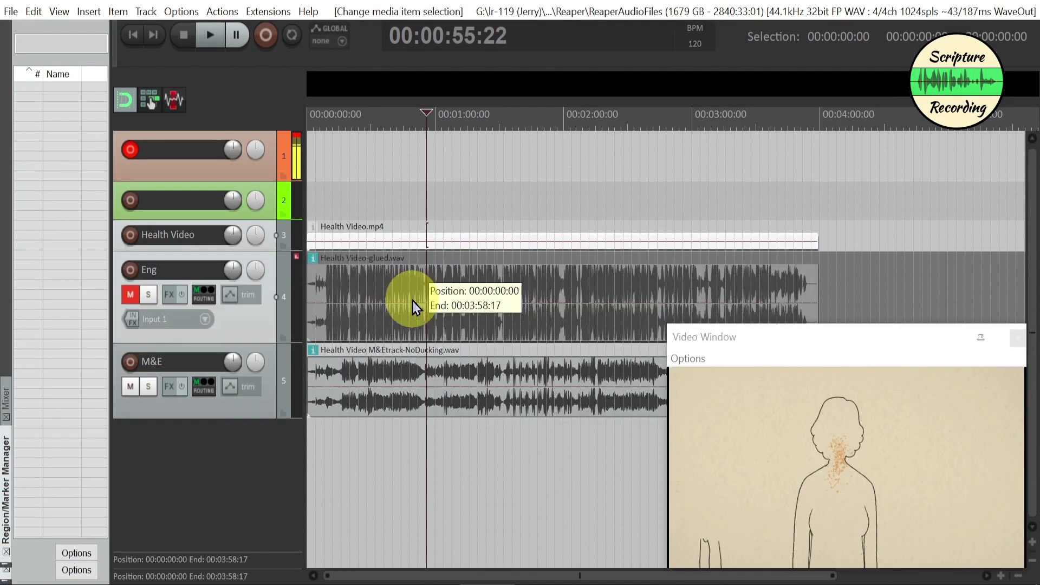
click(413, 298)
click(411, 382)
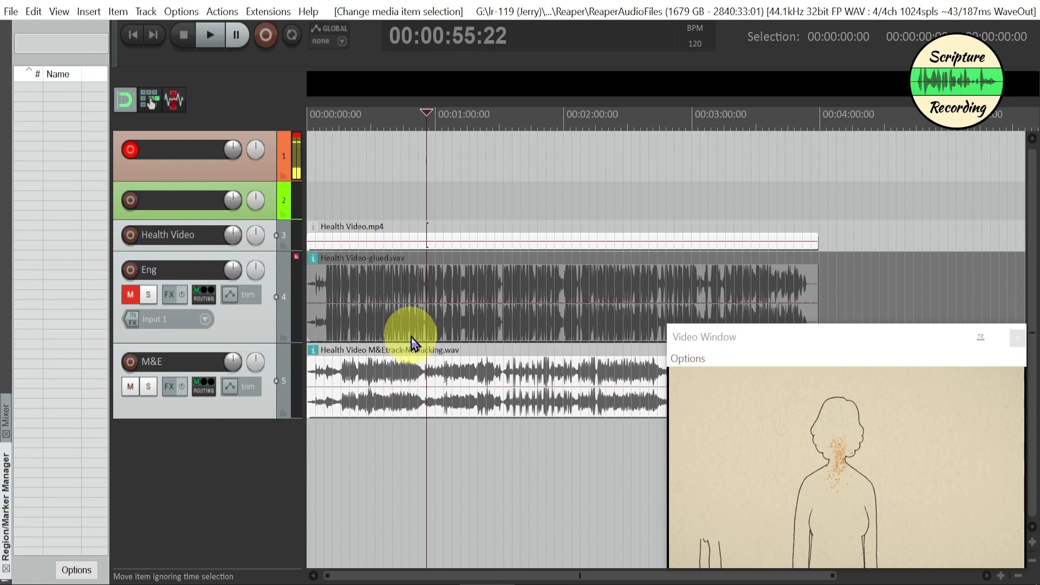
- Lock the three selected items in place through Item Properties
mouse_move(317, 269)
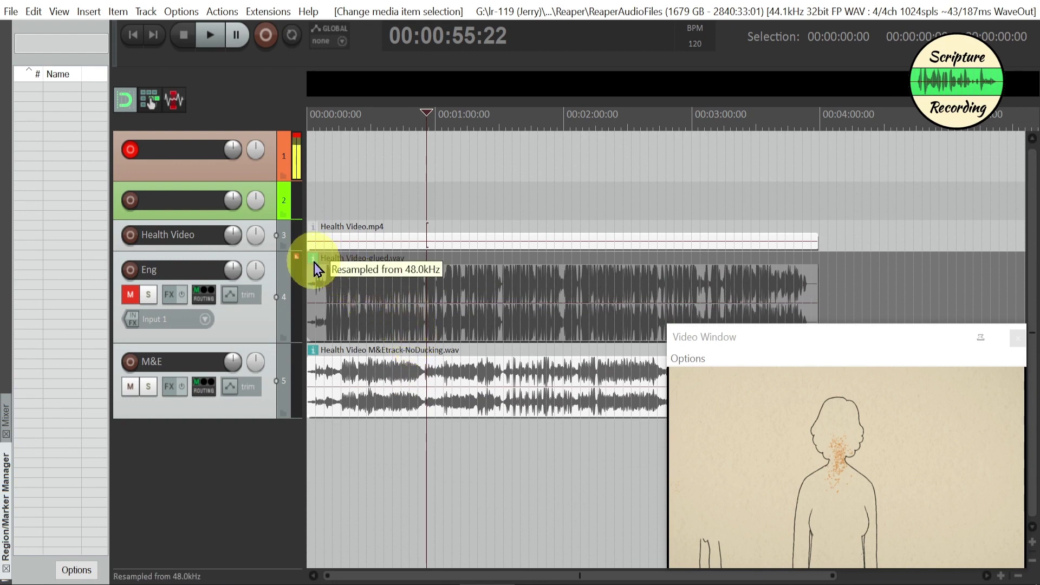
click(314, 263)
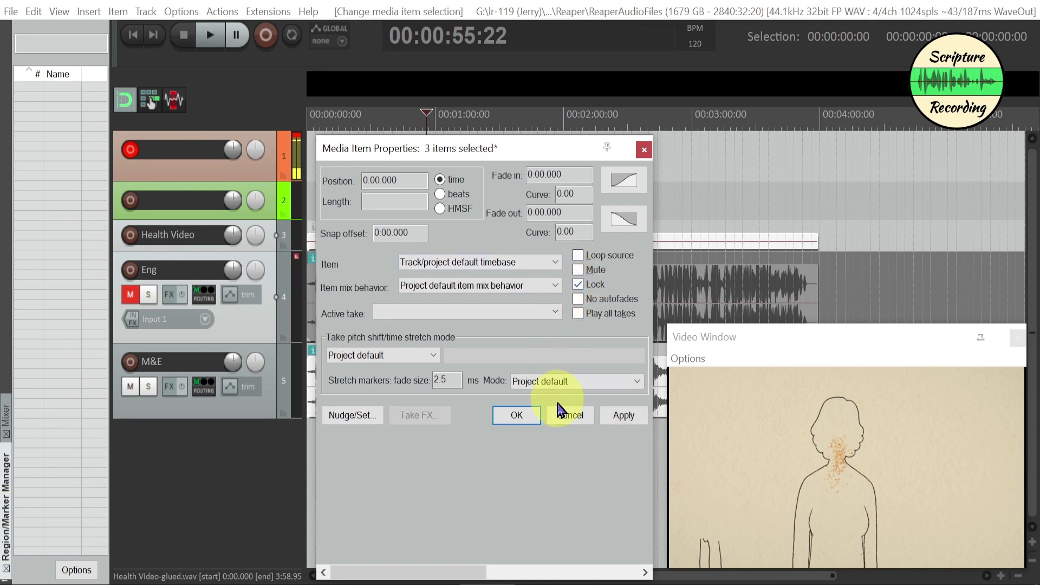
click(521, 418)
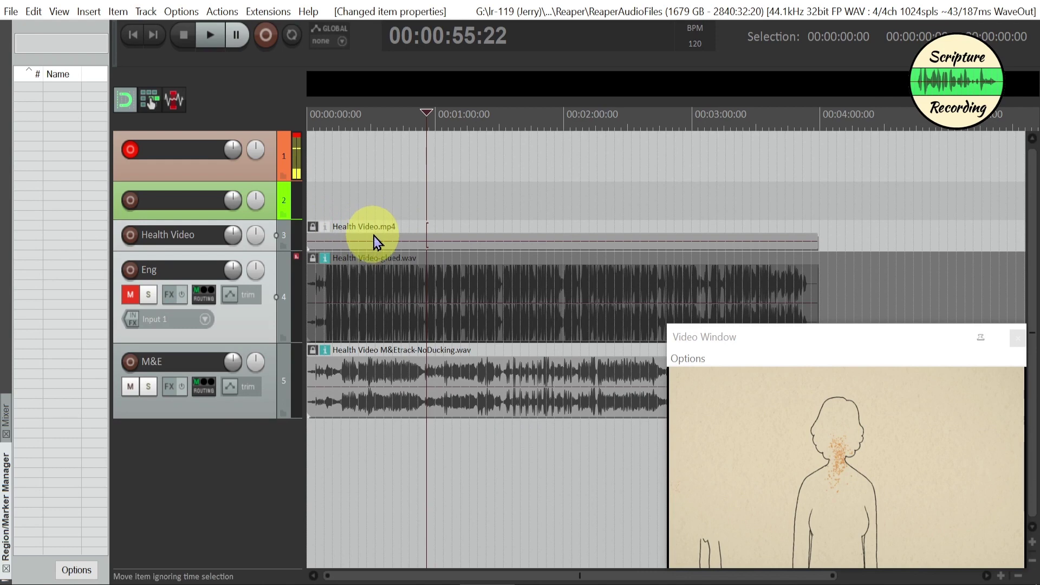
- Shorten the M&E track row slightly and toggle the Eng track's mute off and back on
drag(377, 227, 415, 226)
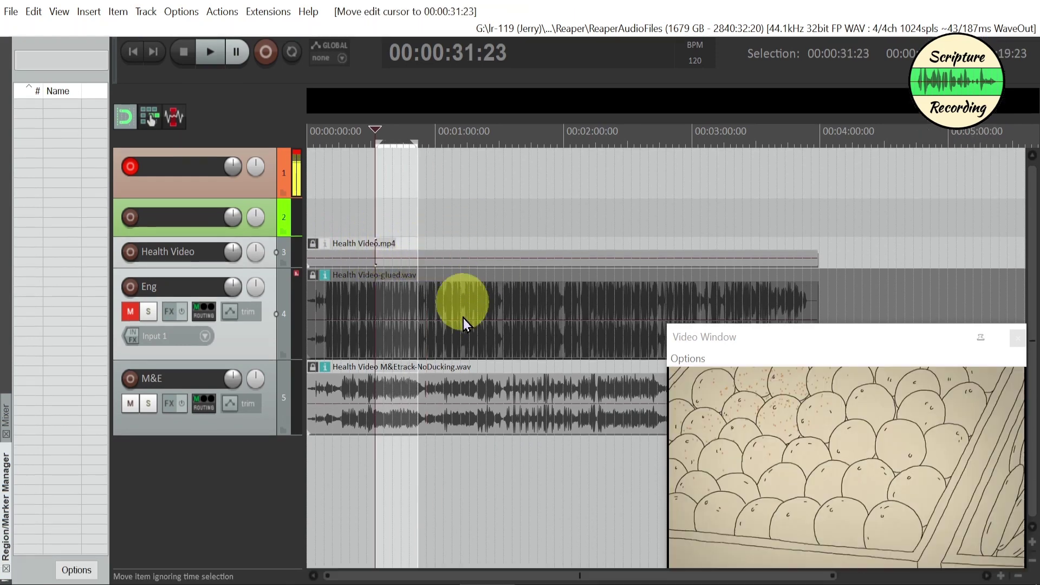
click(501, 404)
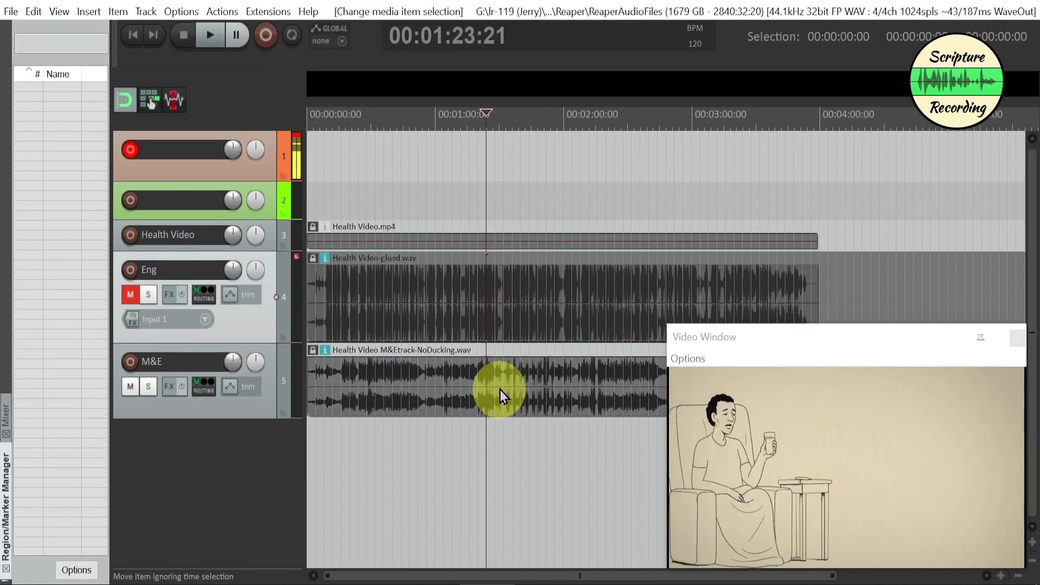
click(546, 376)
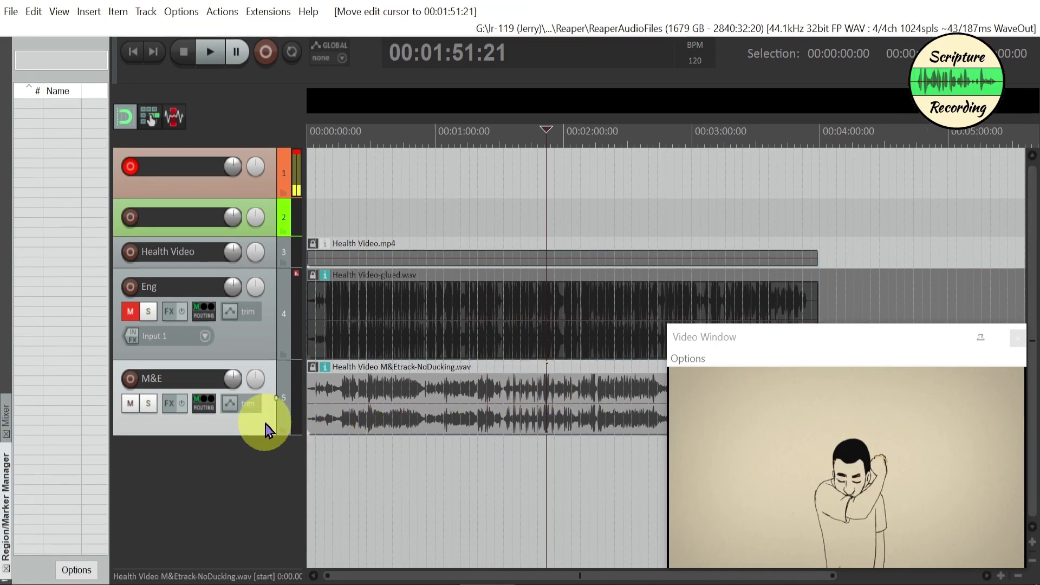
drag(263, 433, 265, 427)
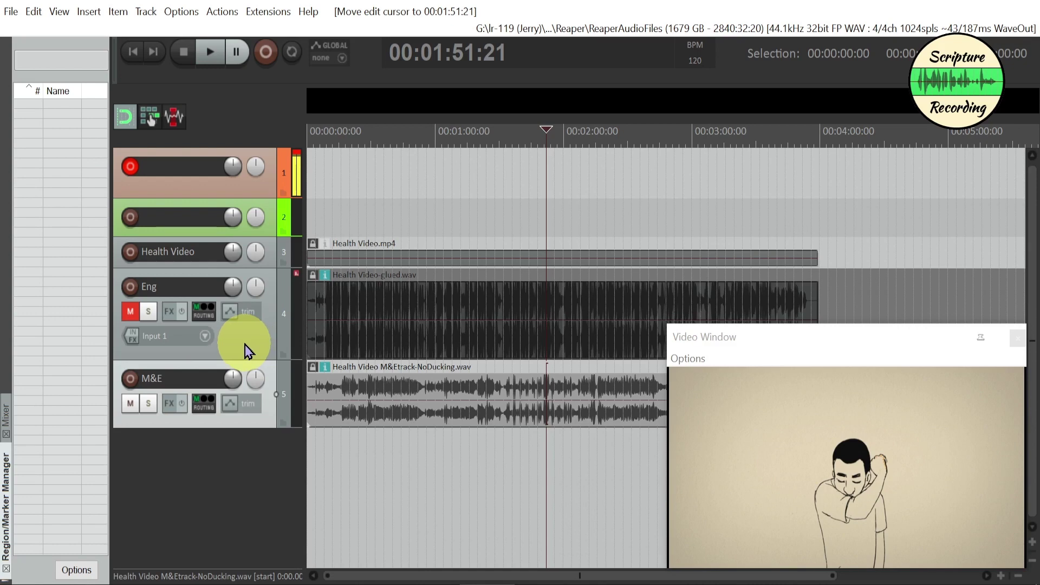
click(130, 311)
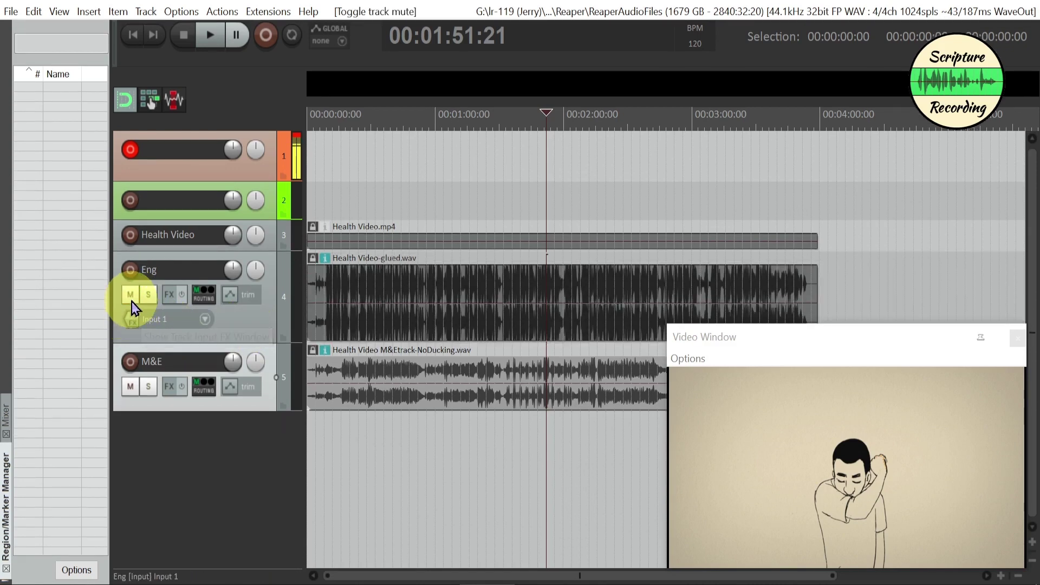
click(131, 300)
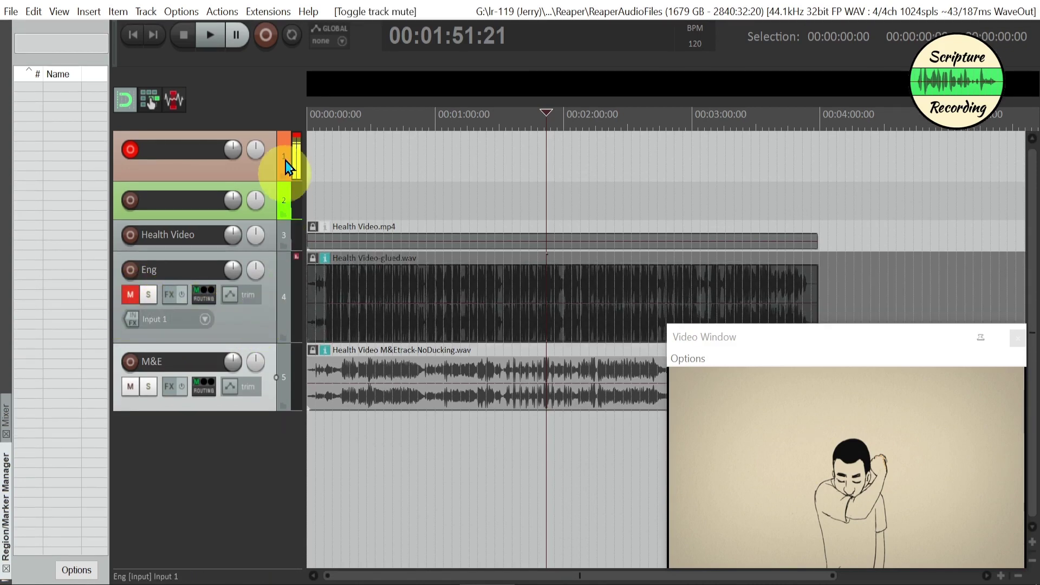
- Filter the action list for 'toggle mute' and check the shortcut of Track: Toggle mute for track 04
click(222, 12)
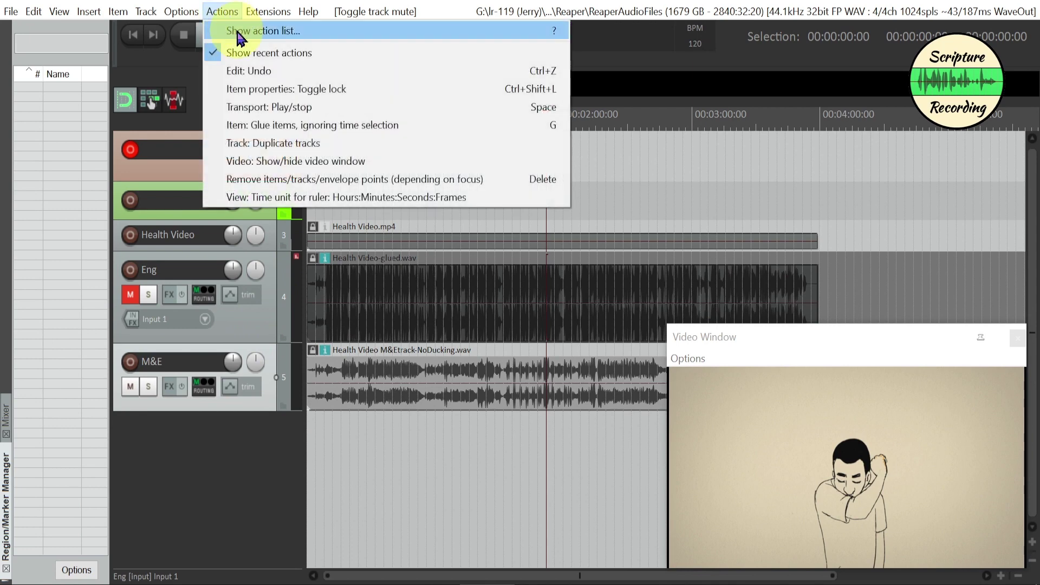
click(241, 31)
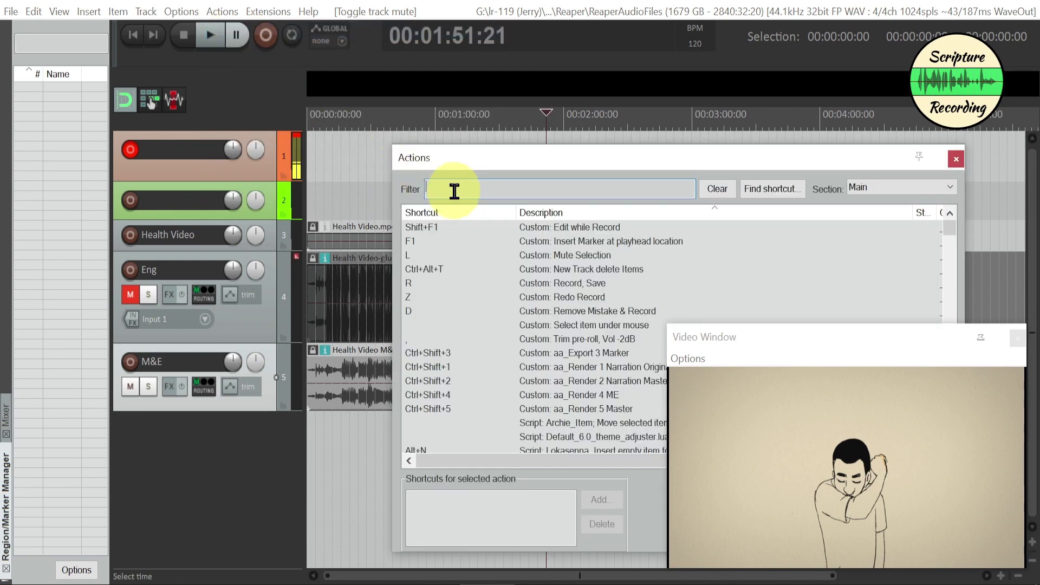
text(toggl)
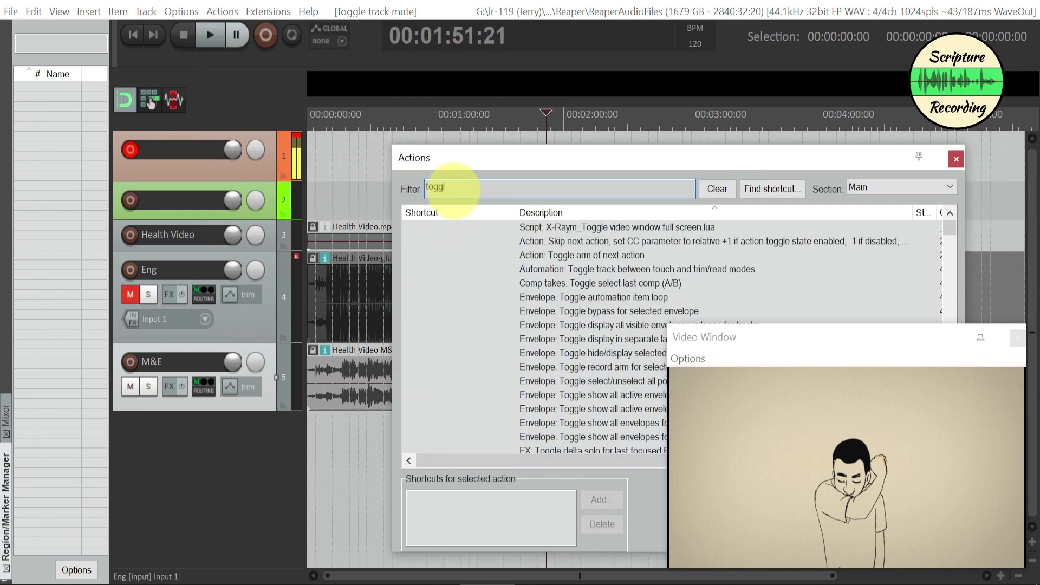
text(e mute 4)
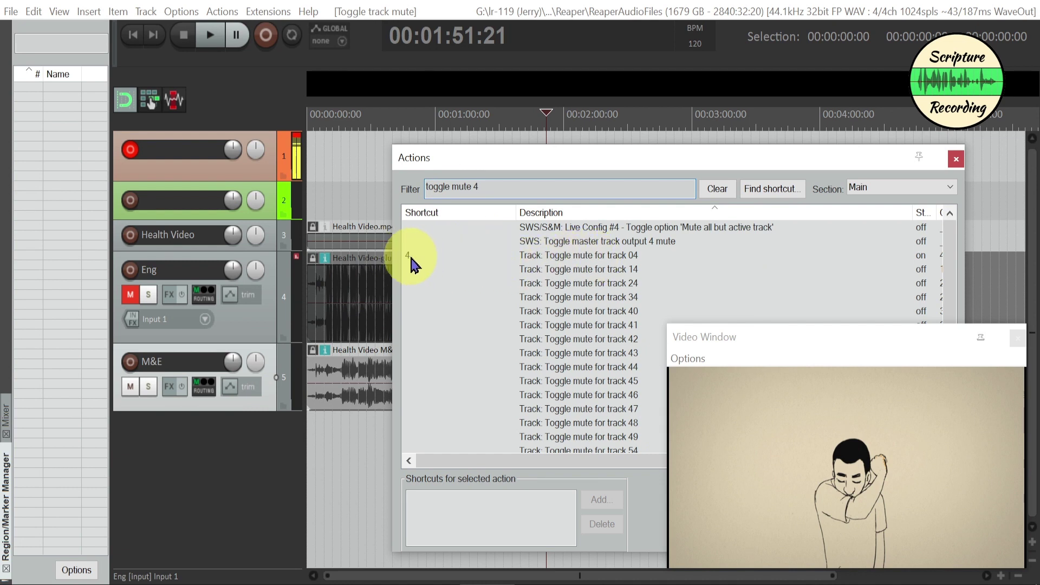
click(549, 259)
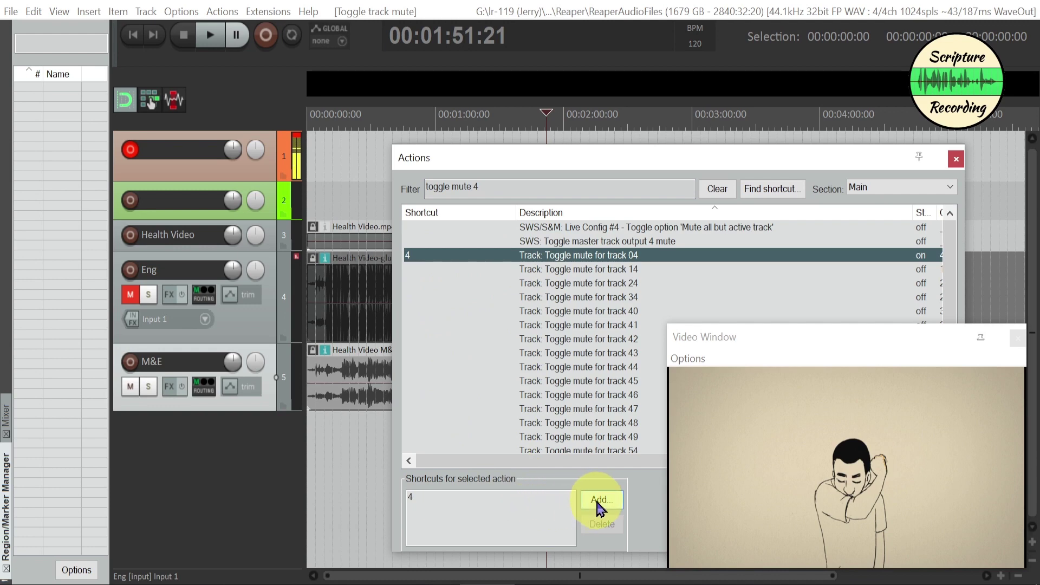
click(956, 163)
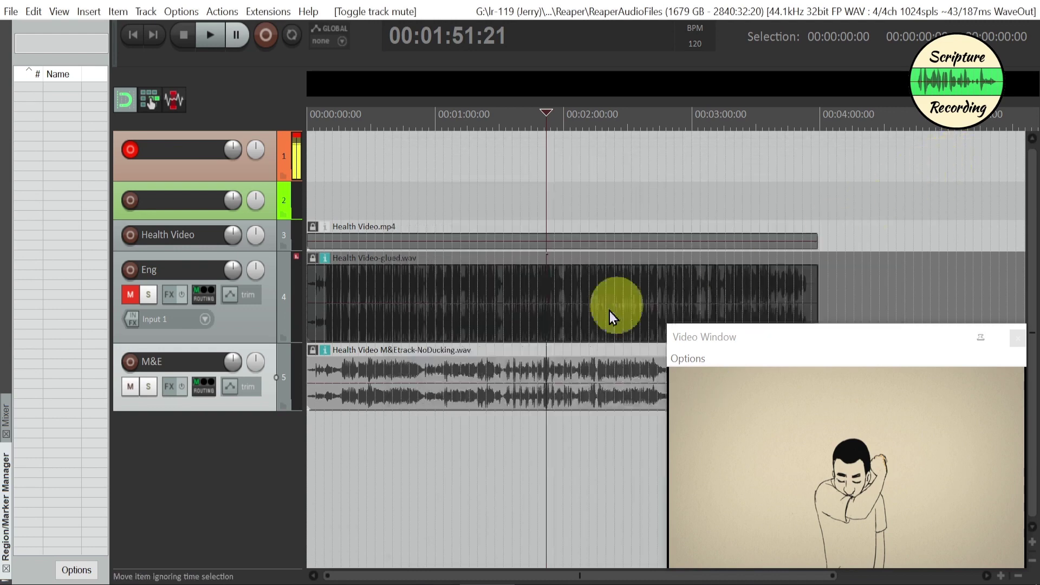
- Mute the M&E track and test playback from 00:00:47:22, stopping at 00:00:51:22
click(130, 387)
click(407, 204)
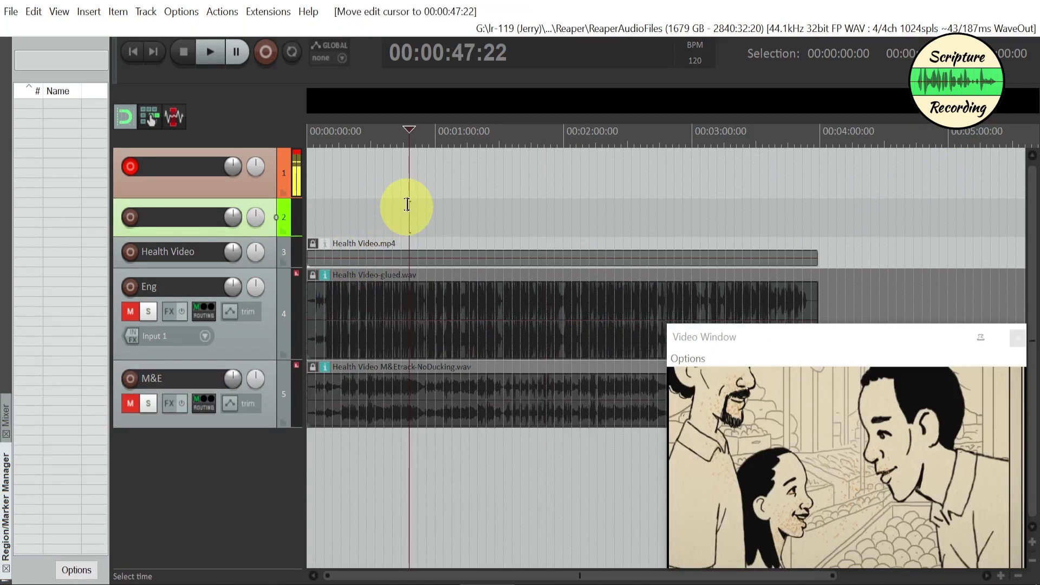
key(space)
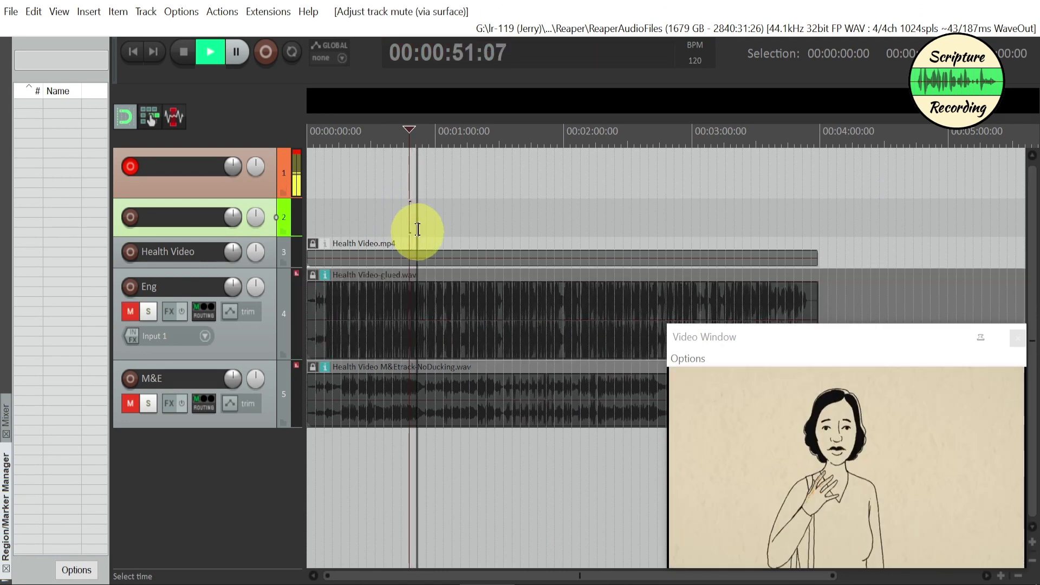
key(space)
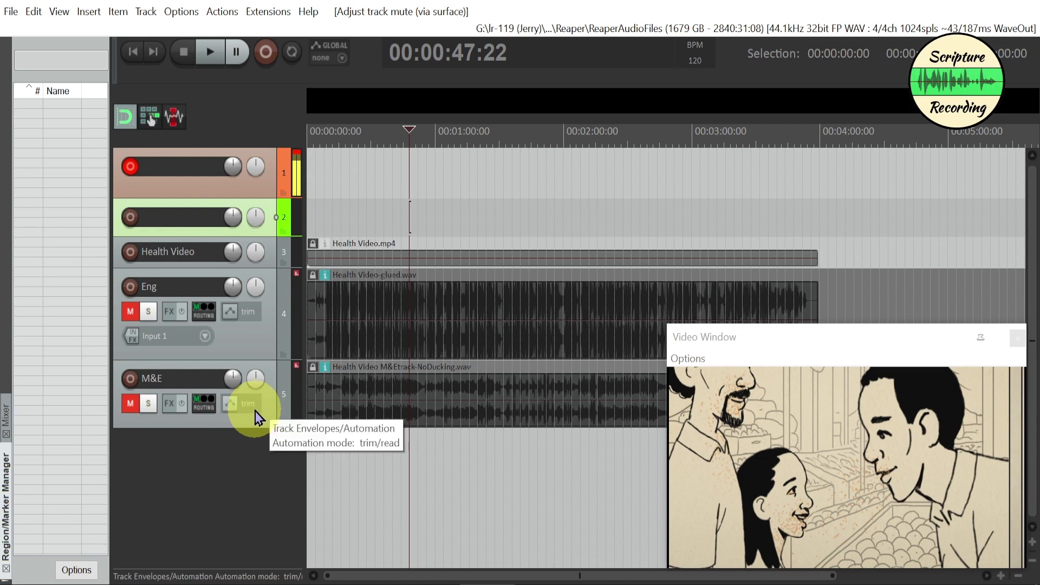
click(421, 373)
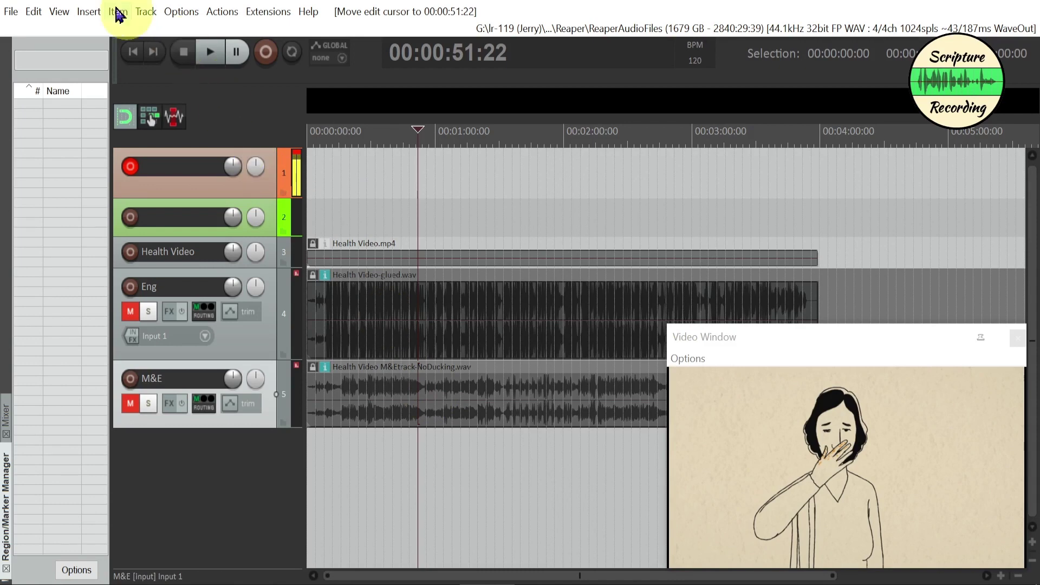
- Save render settings with a 48000 Hz sample rate and Stereo channels
click(11, 12)
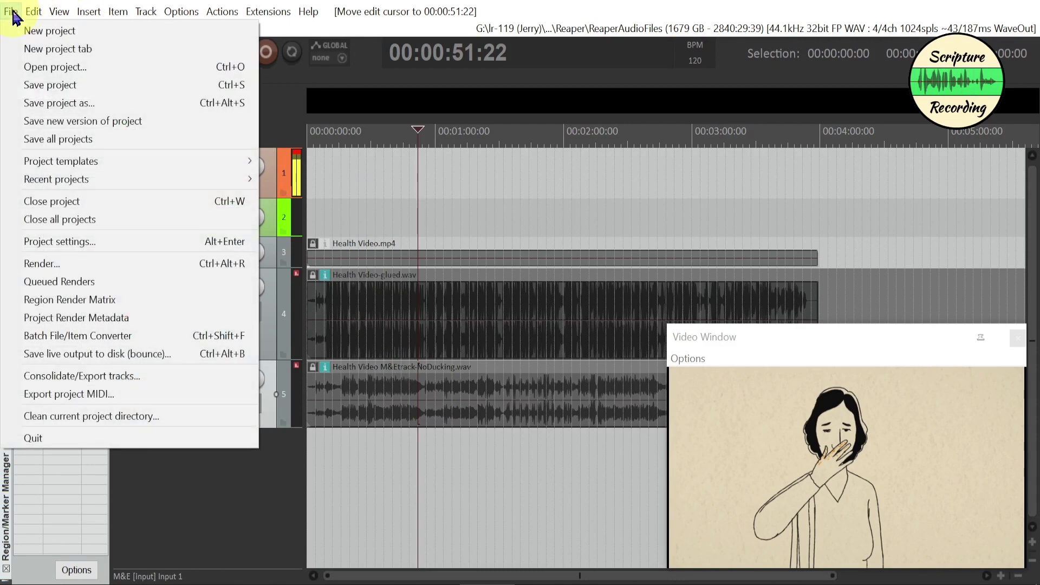
click(43, 264)
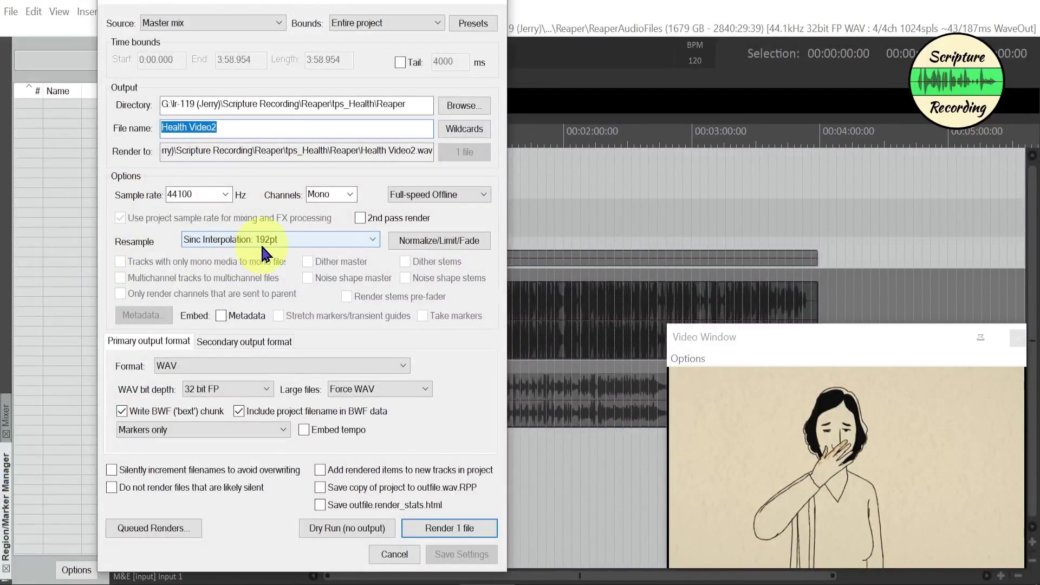
click(223, 195)
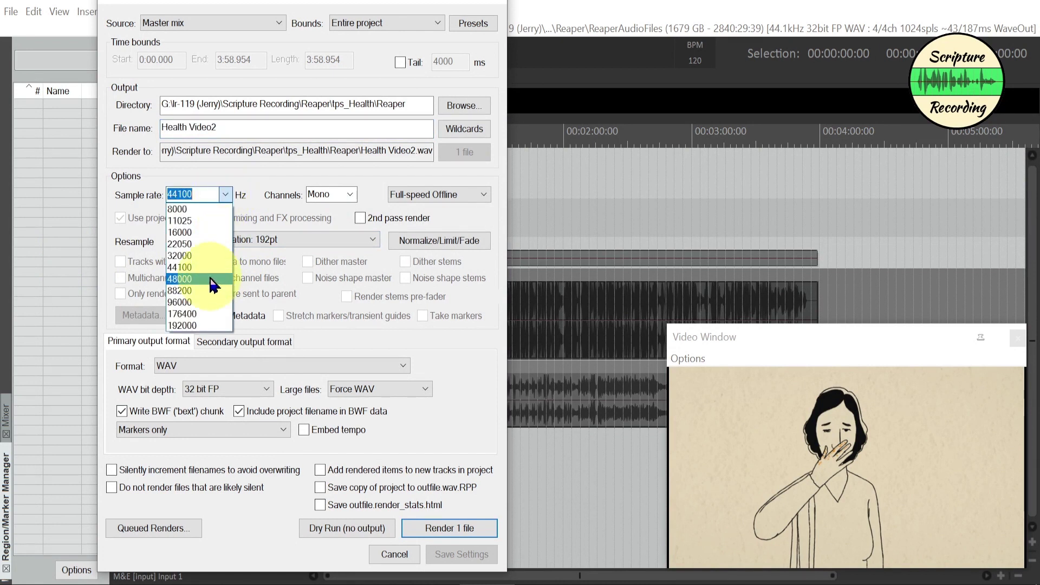
click(212, 282)
click(352, 195)
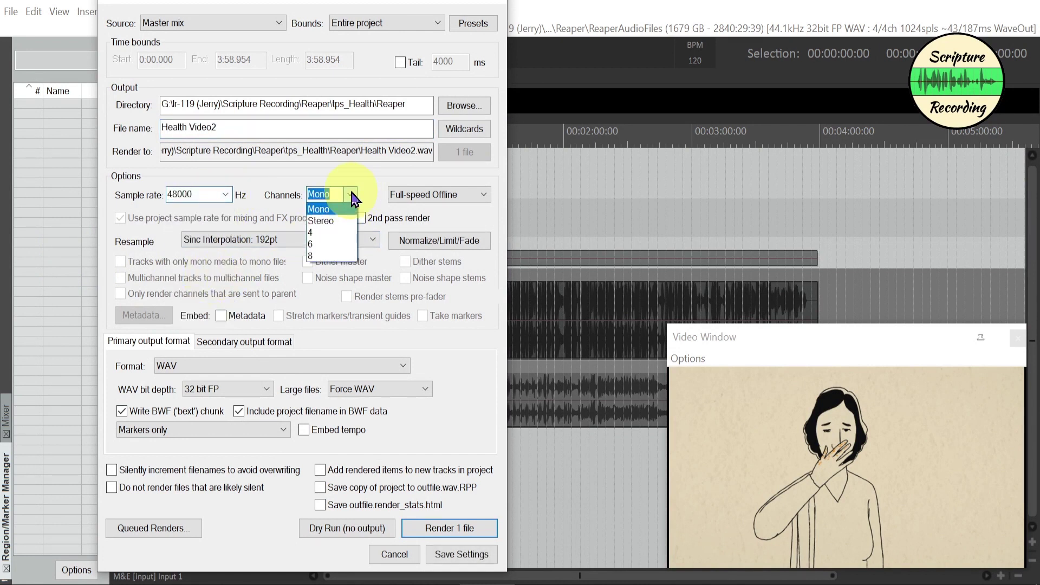
click(344, 220)
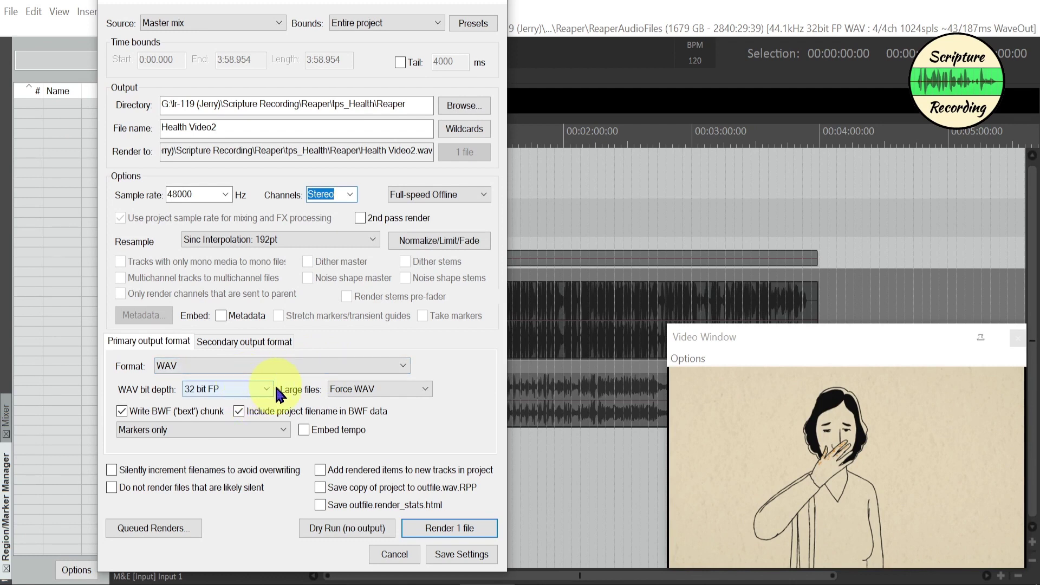
click(455, 554)
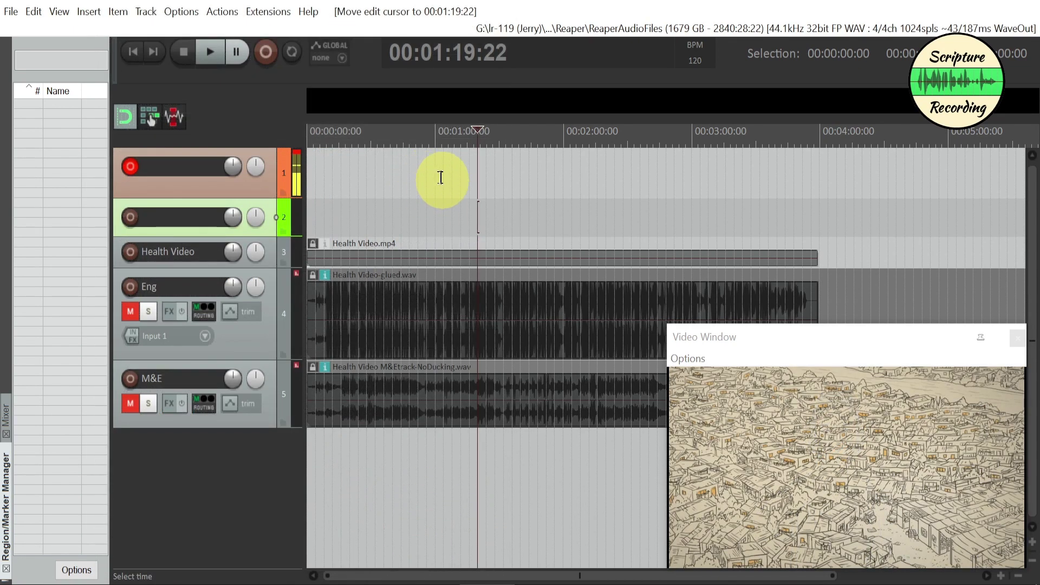